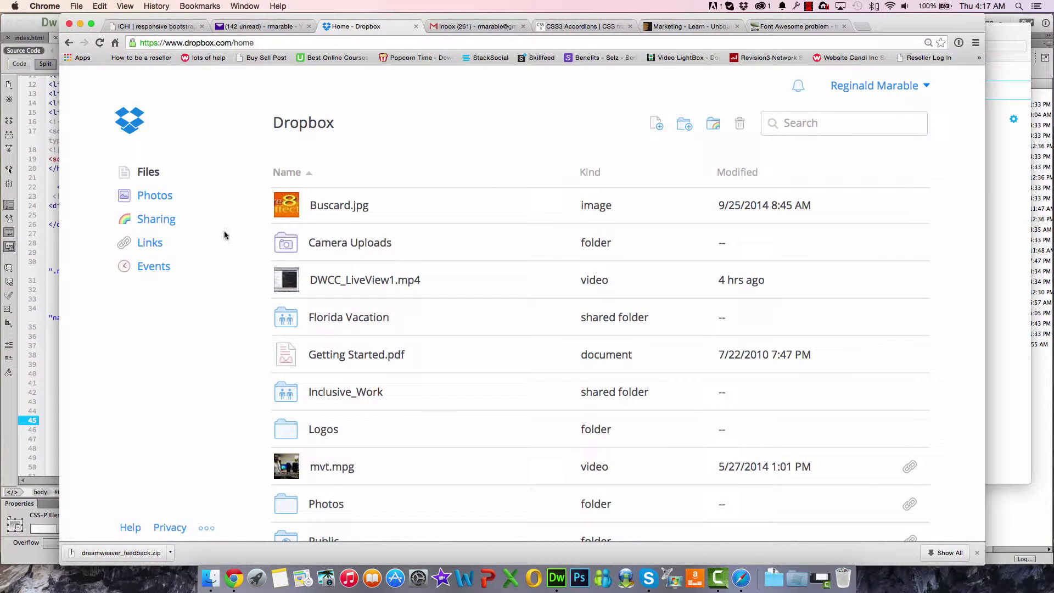
Look through the files and folders in the Dropbox home list, down to the Photos folder
scroll(468, 296, "down", 1)
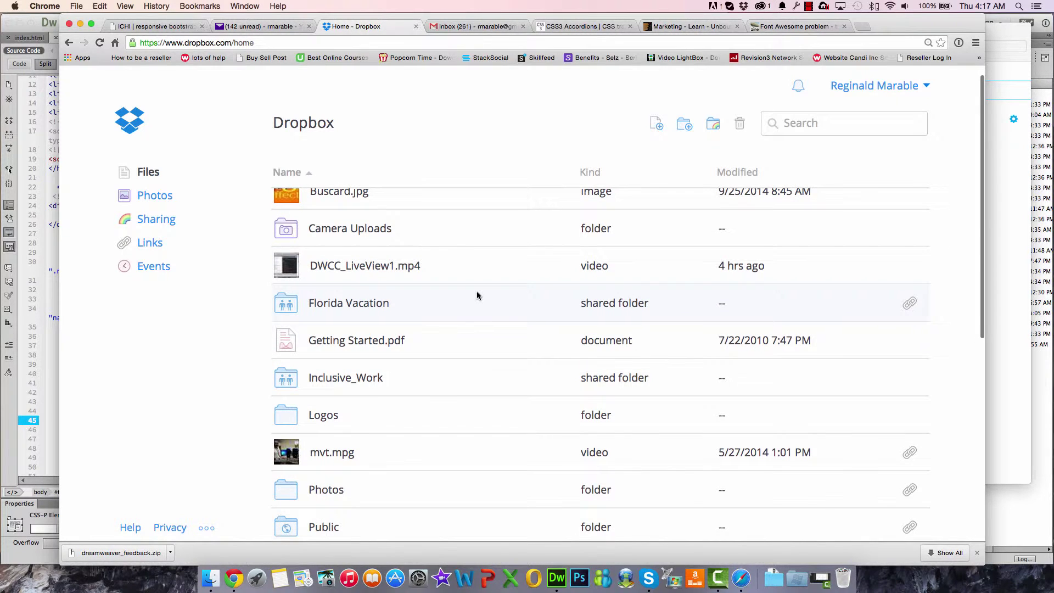
scroll(472, 296, "down", 3)
scroll(478, 295, "down", 8)
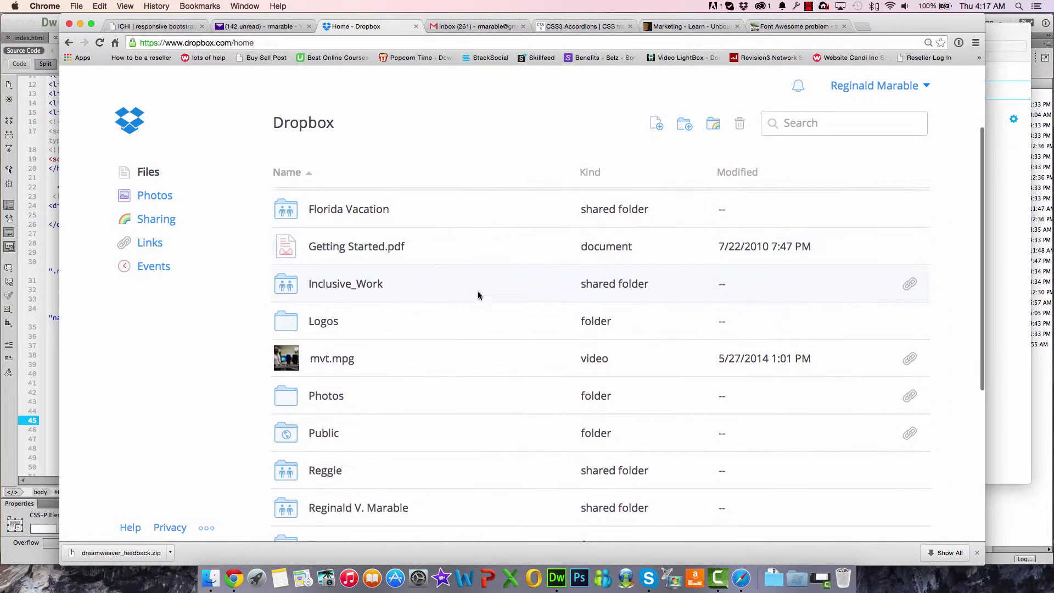
scroll(478, 296, "down", 4)
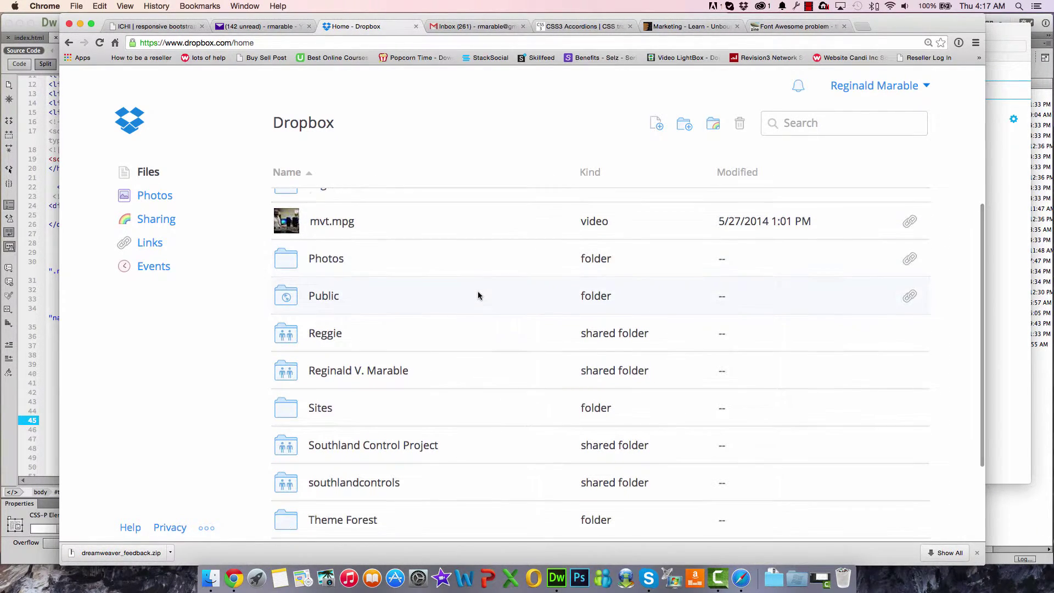
scroll(478, 295, "up", 14)
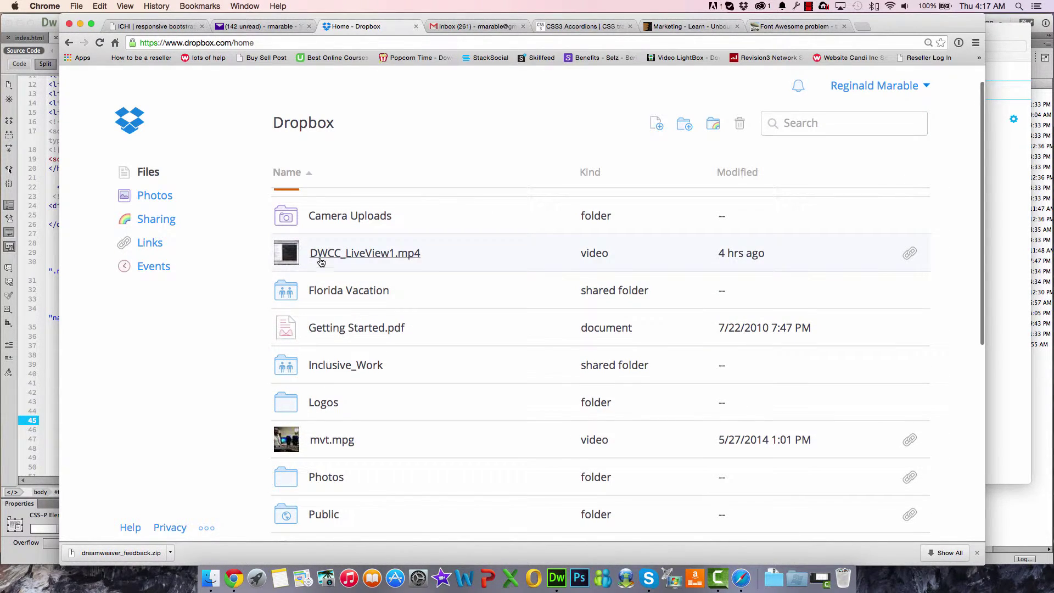
scroll(322, 259, "up", 2)
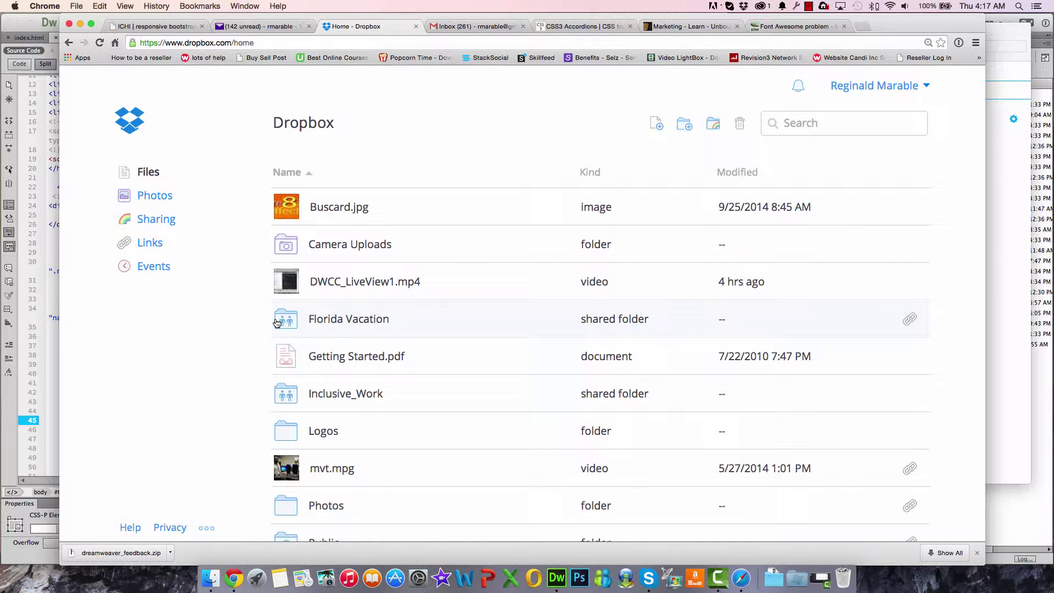
scroll(271, 388, "down", 2)
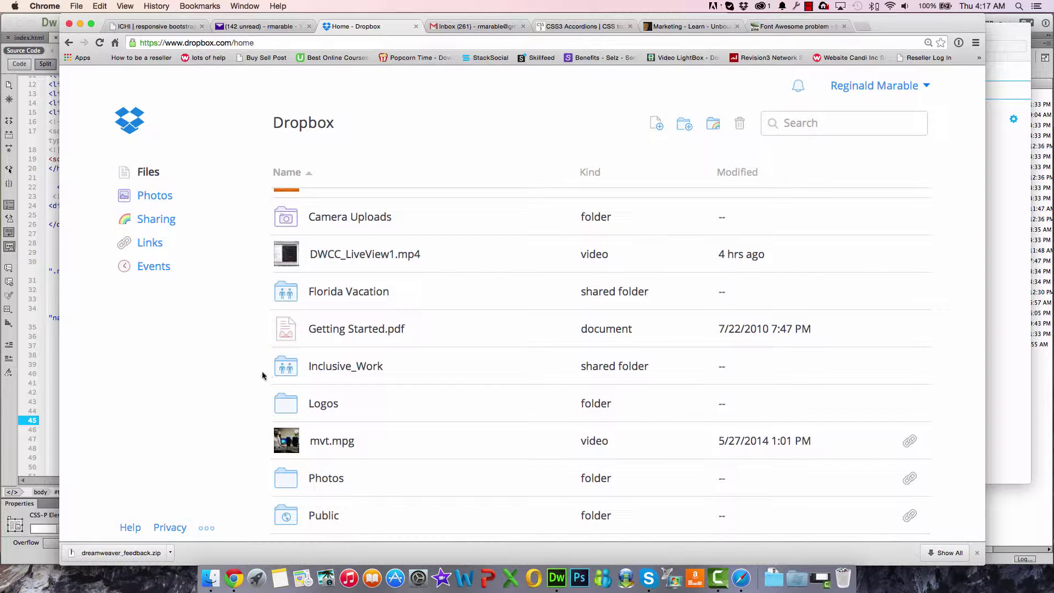
scroll(243, 386, "down", 6)
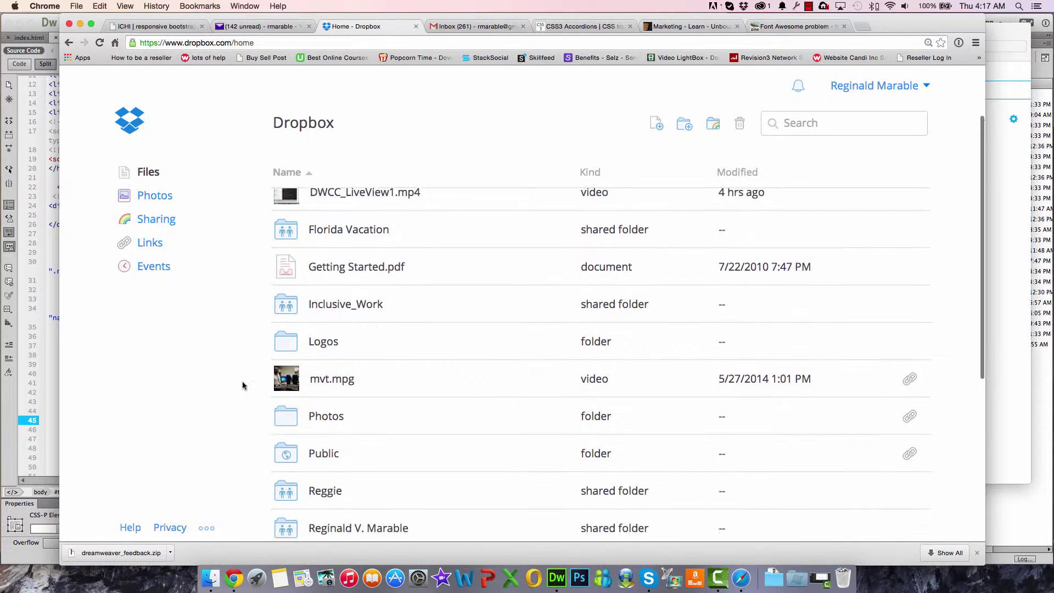
scroll(243, 386, "down", 1)
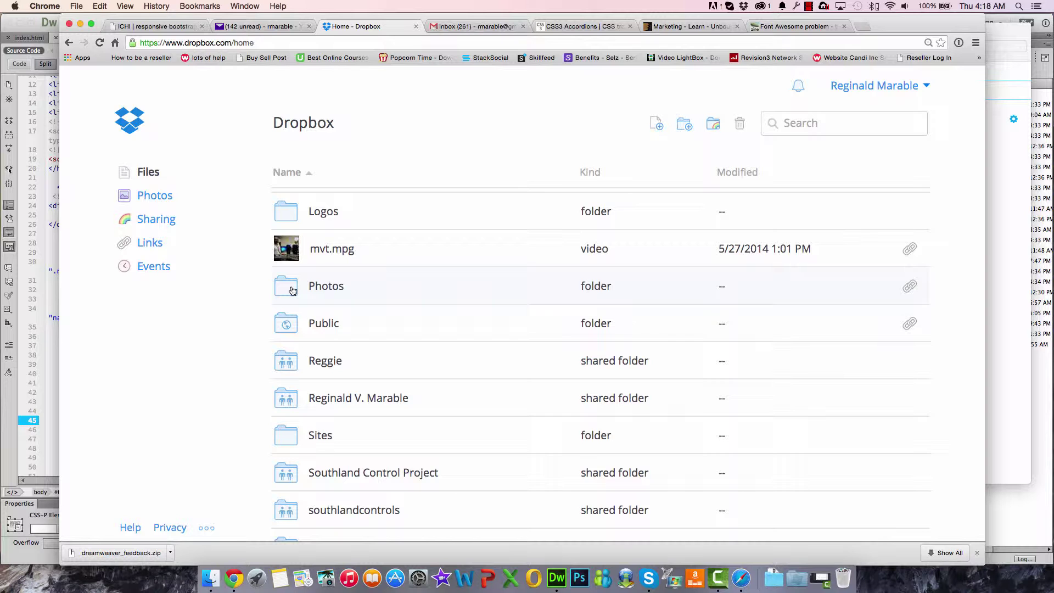
scroll(292, 291, "down", 1)
Open the form for inviting others to the Photos folder
right_click(275, 283)
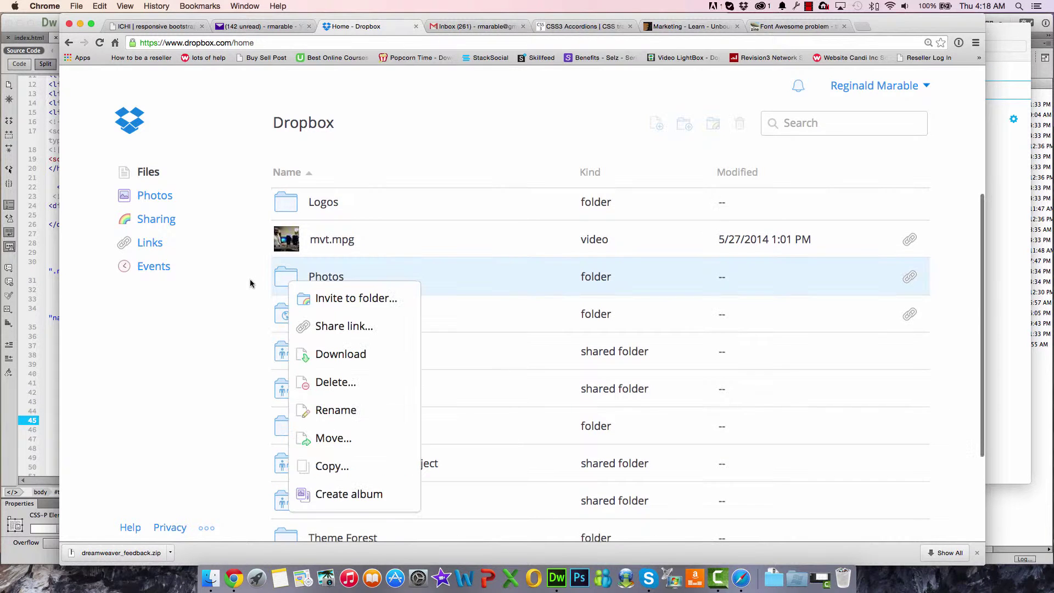
left_click(246, 281)
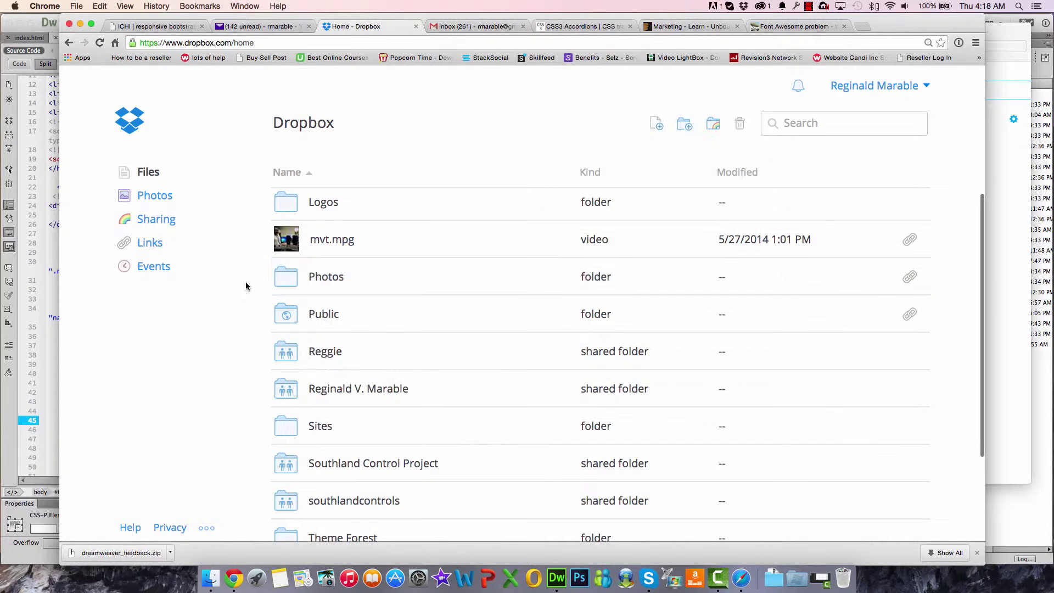
right_click(321, 283)
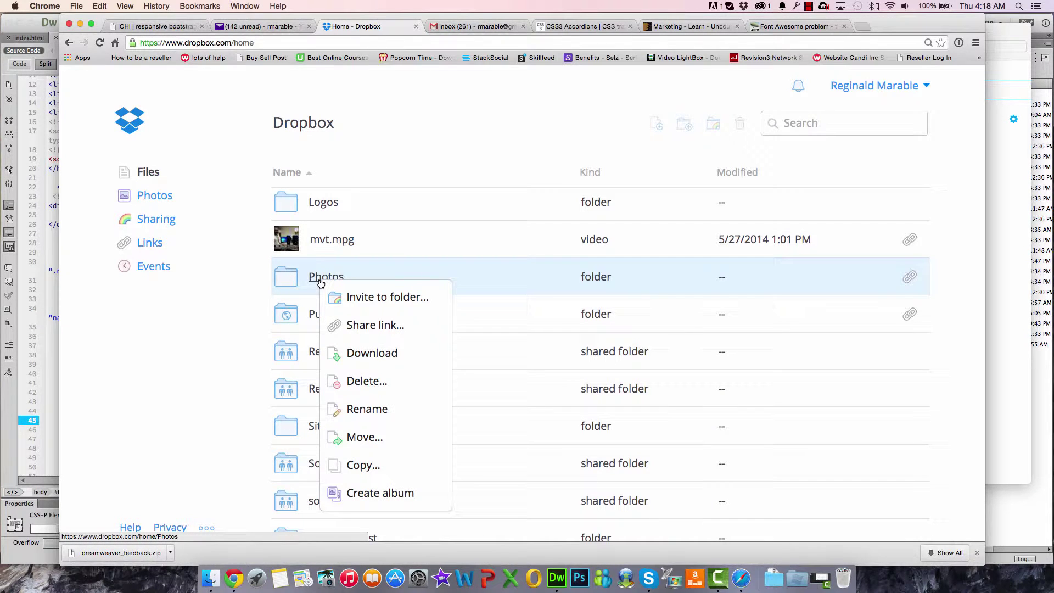
left_click(375, 298)
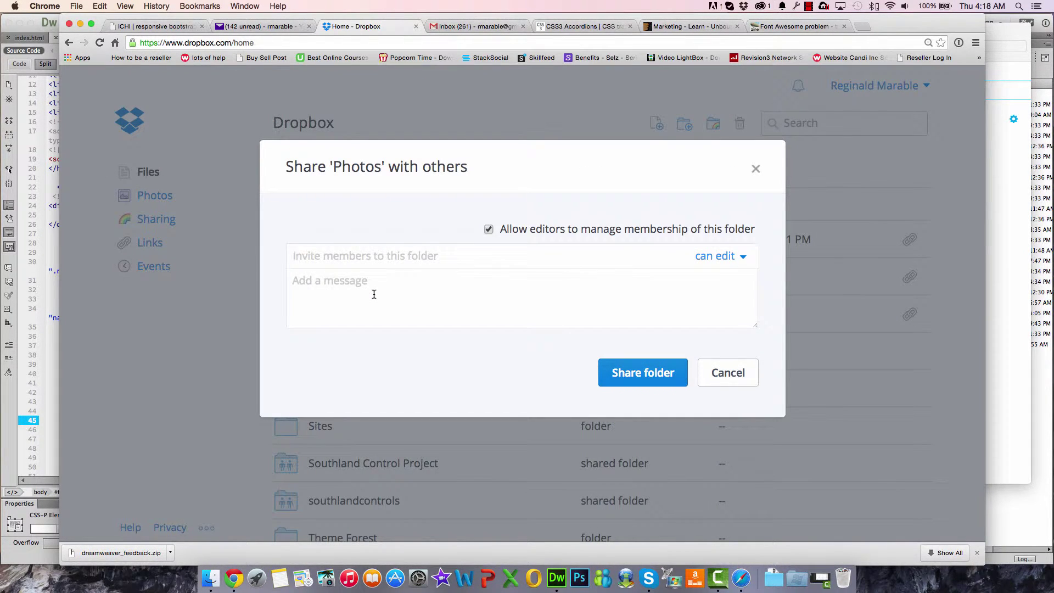
Check the edit and view permission choices for members invited to the Photos folder
left_click(714, 256)
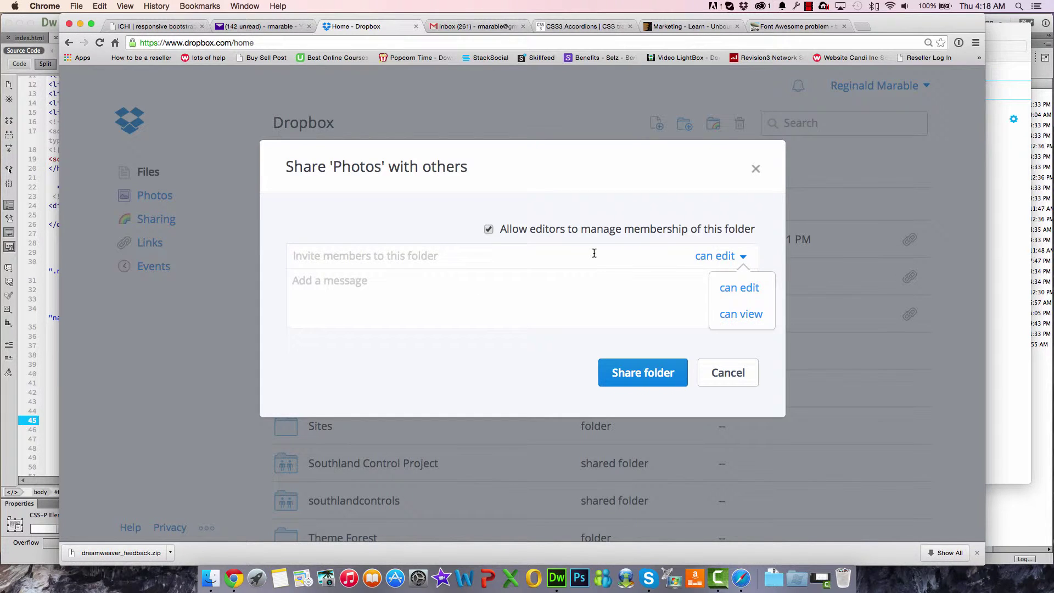
left_click(593, 252)
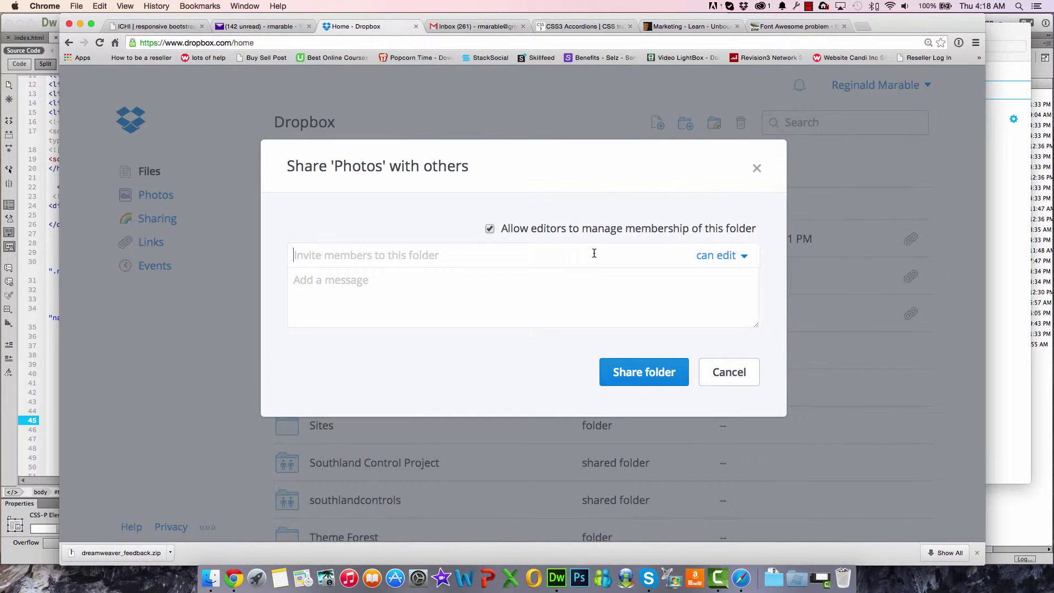
left_click(744, 261)
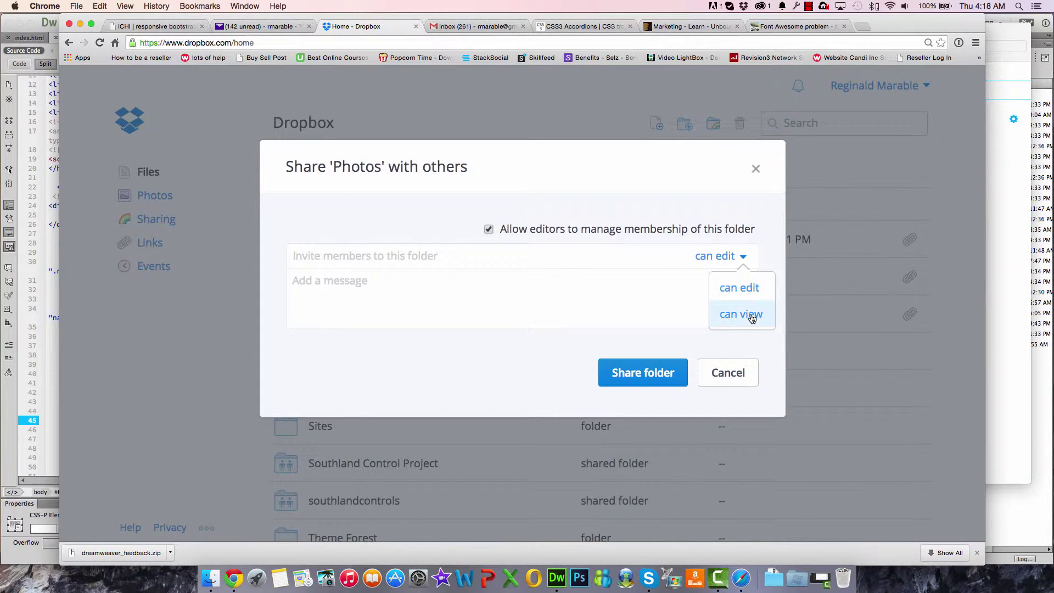
Add the invitee's e-mail address and share the Photos folder with edit permission
left_click(446, 257)
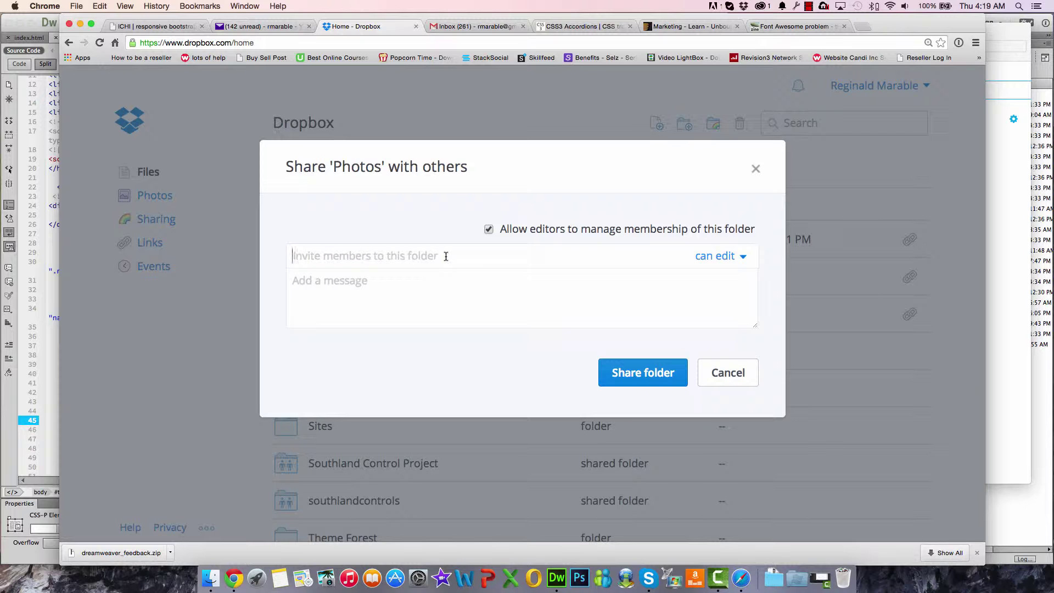
type("rma")
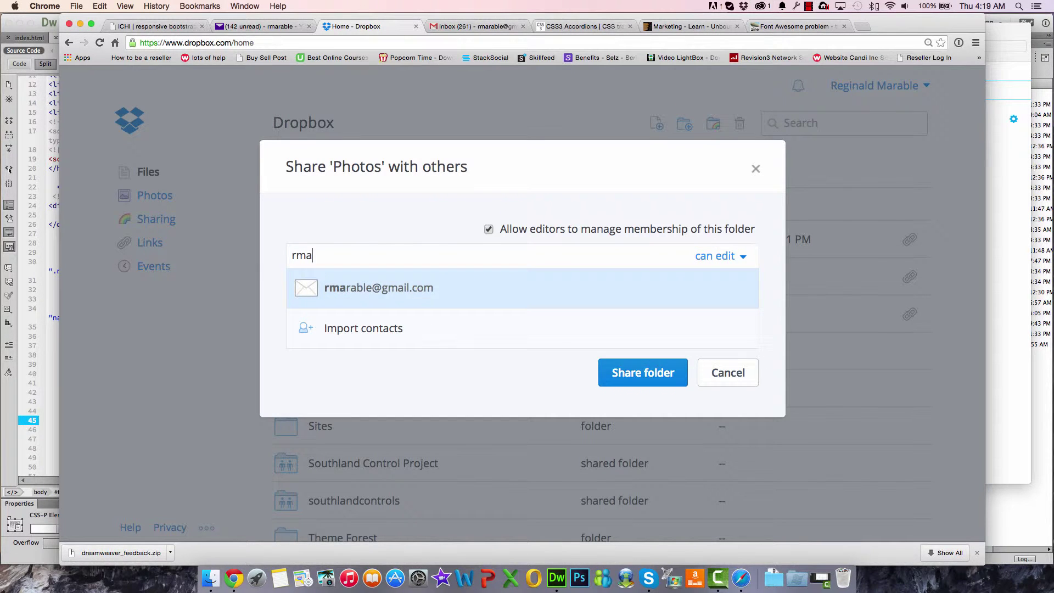
left_click(369, 287)
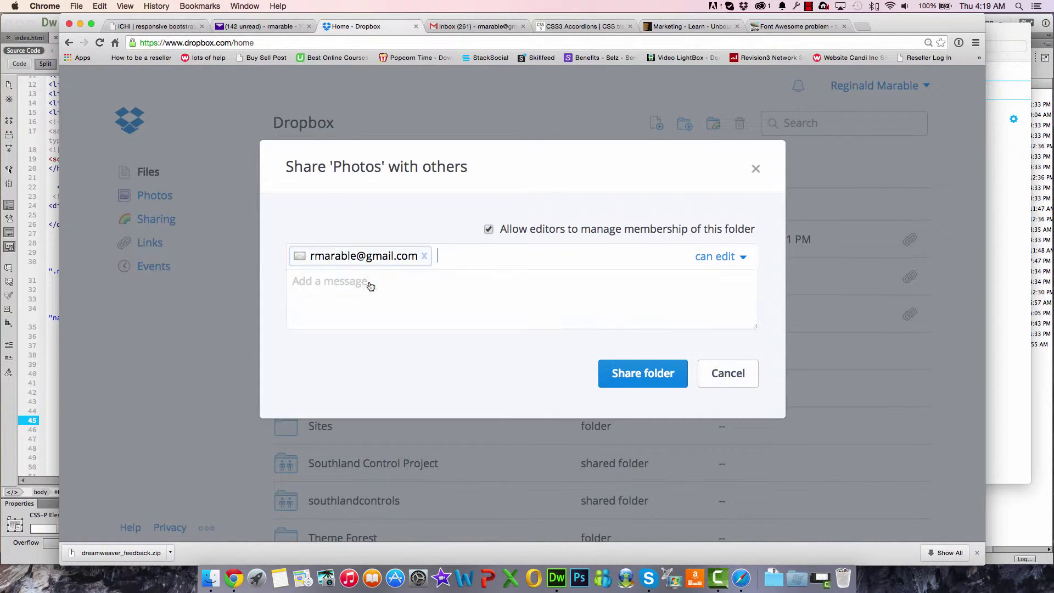
left_click(648, 374)
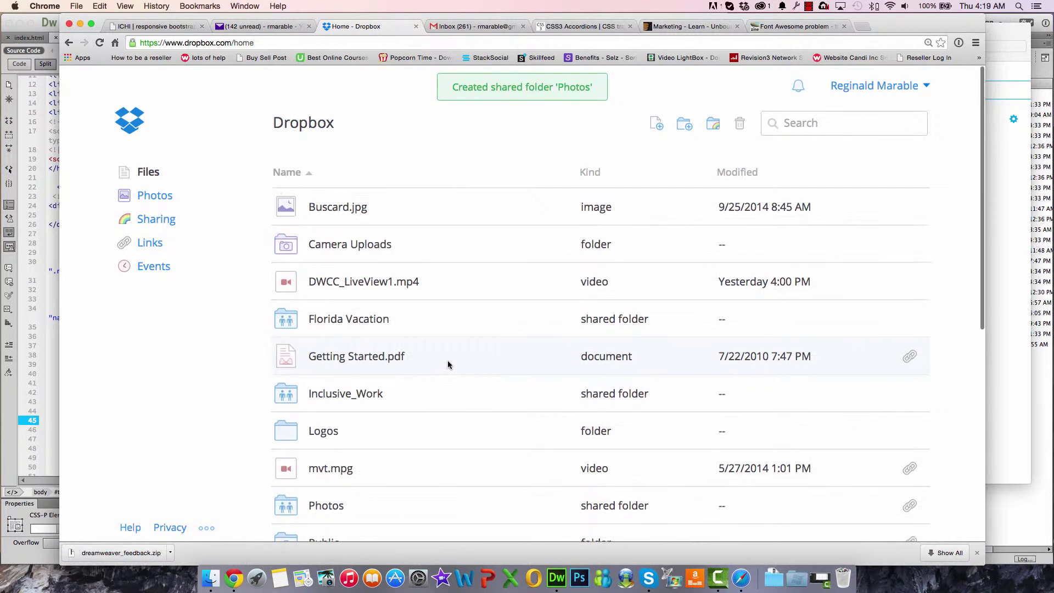
Review the members and sharing settings in the Photos folder's shared folder options, then close them
scroll(445, 363, "down", 3)
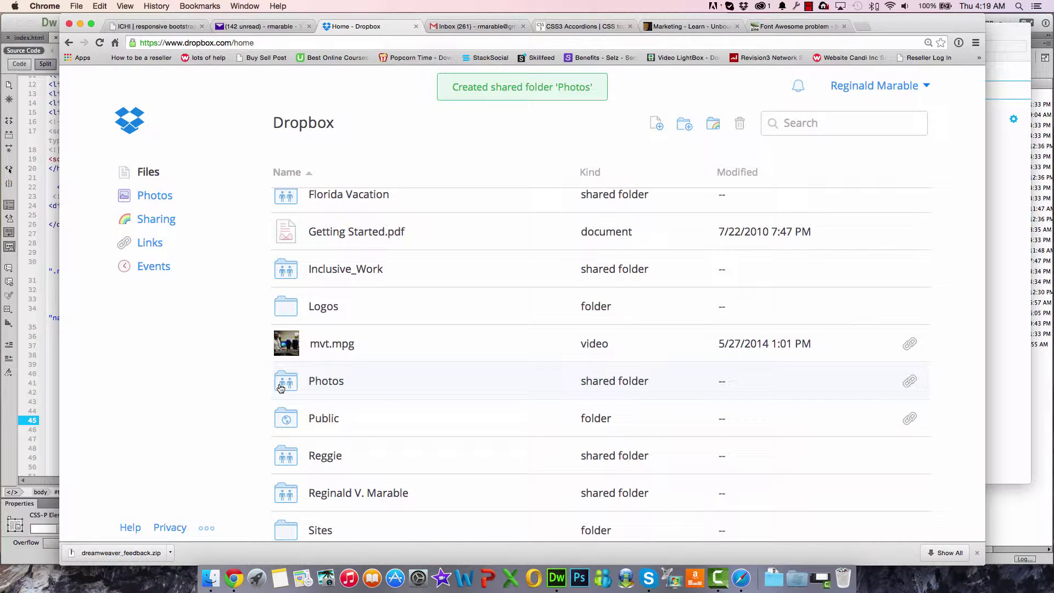
scroll(284, 389, "down", 1)
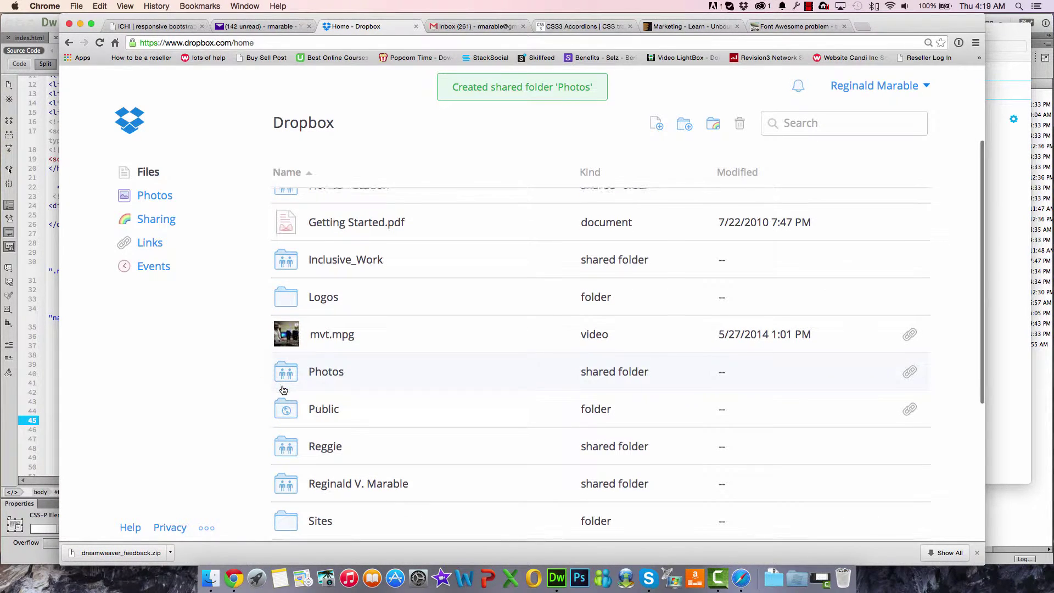
right_click(284, 379)
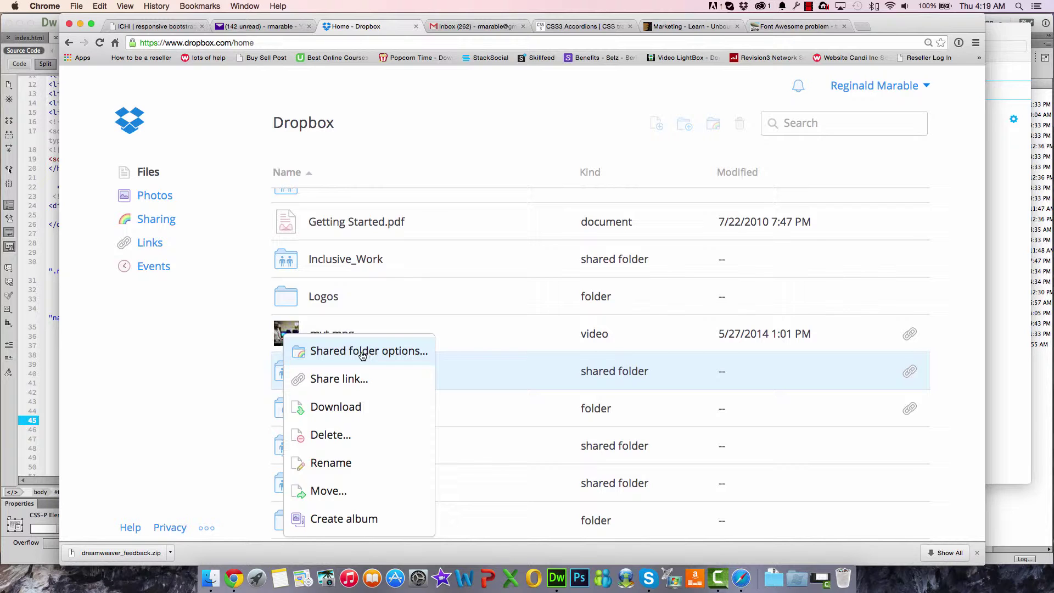
left_click(363, 351)
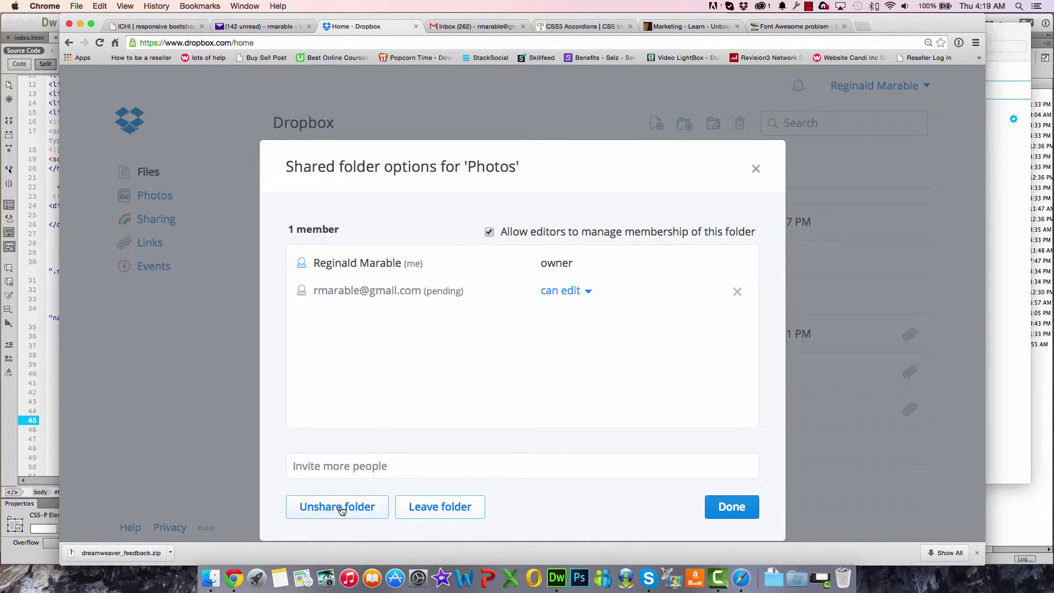
left_click(720, 506)
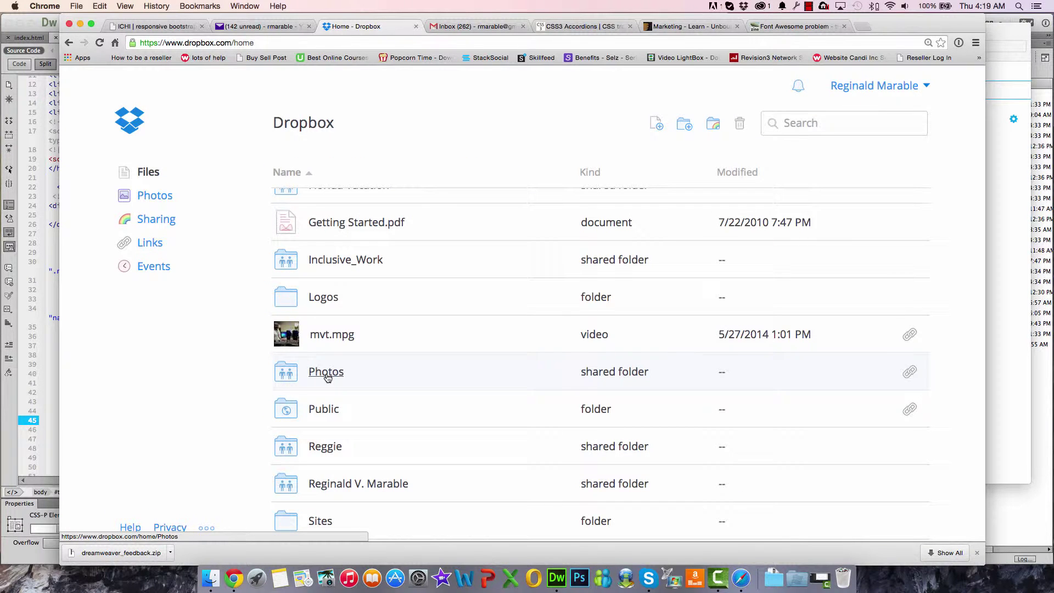
Open the Photos folder and view the contents of its Sample Album subfolder
left_click(327, 373)
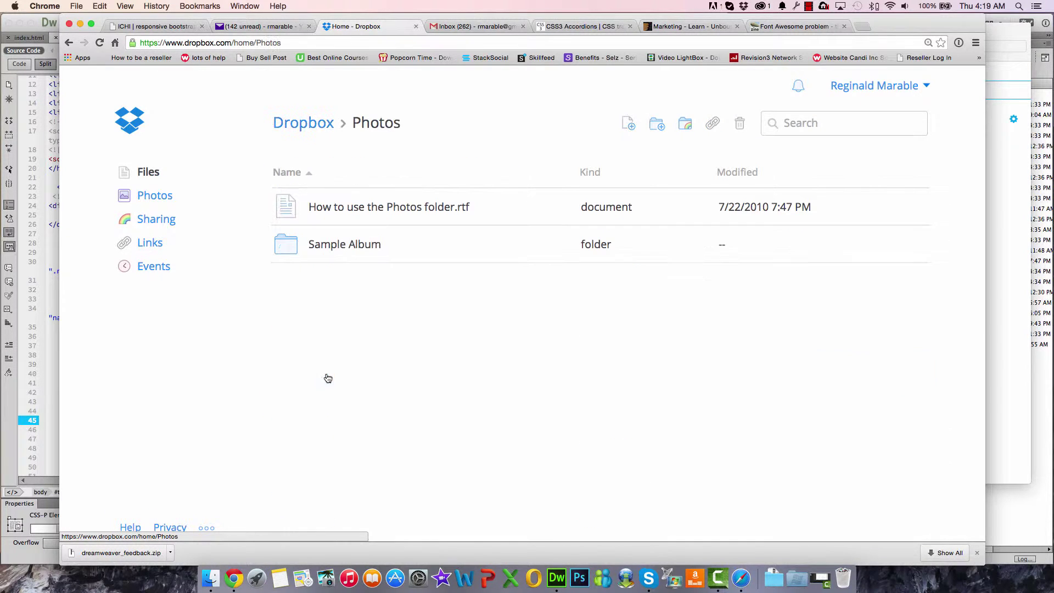
left_click(344, 245)
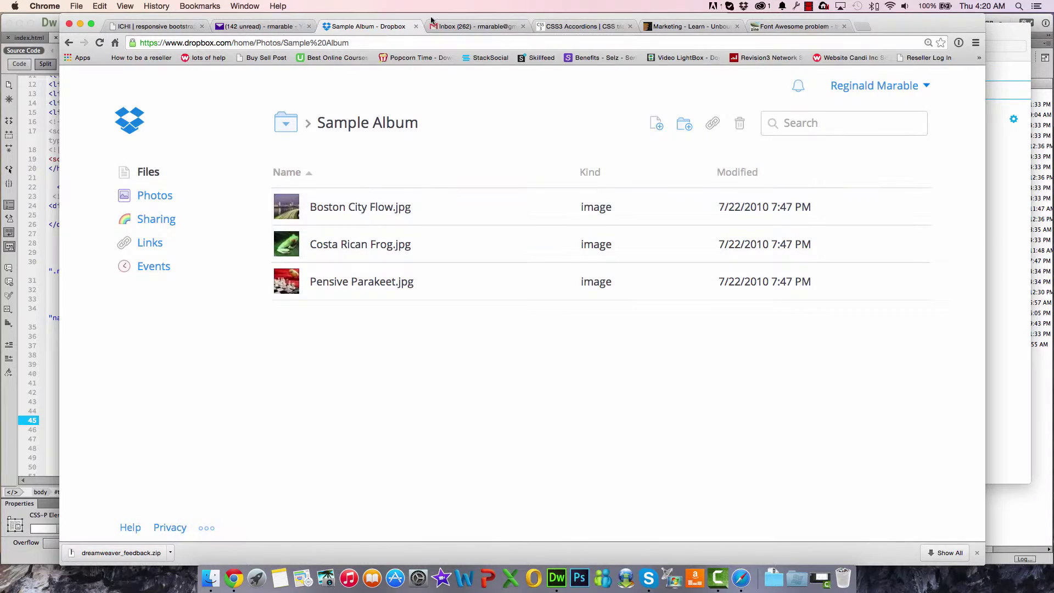
Switch to the Gmail inbox, open the Dropbox invitation to "Photos" and view the shared folder from it
left_click(476, 26)
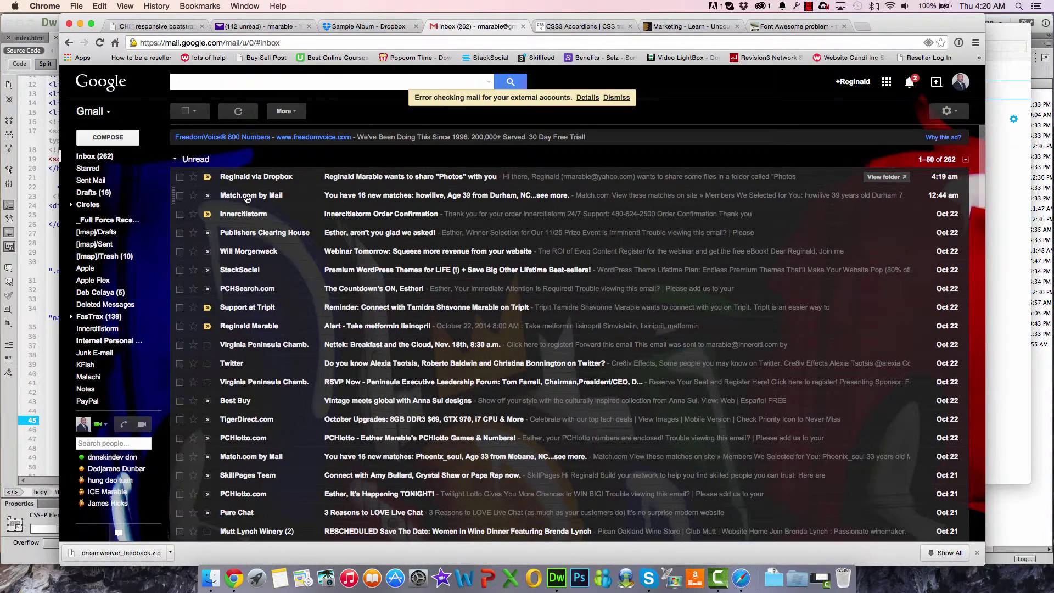
mouse_move(229, 184)
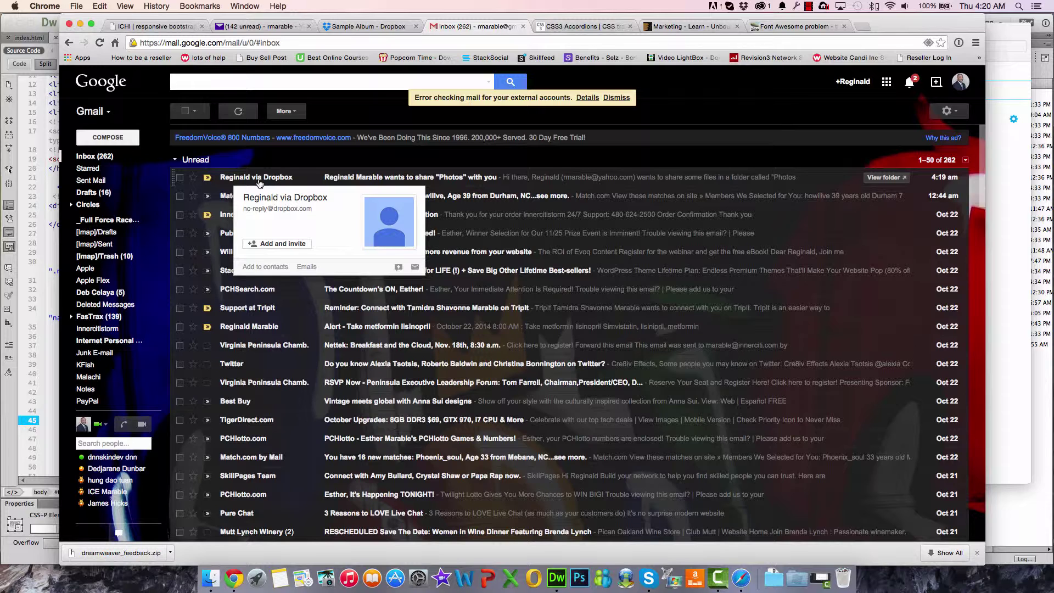
left_click(381, 182)
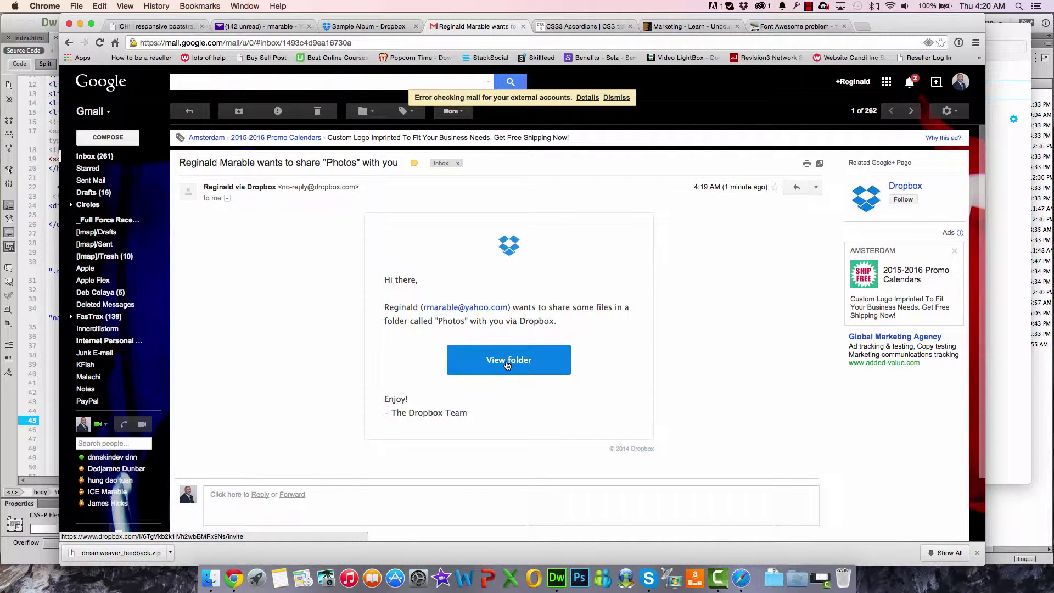
scroll(507, 365, "down", 1)
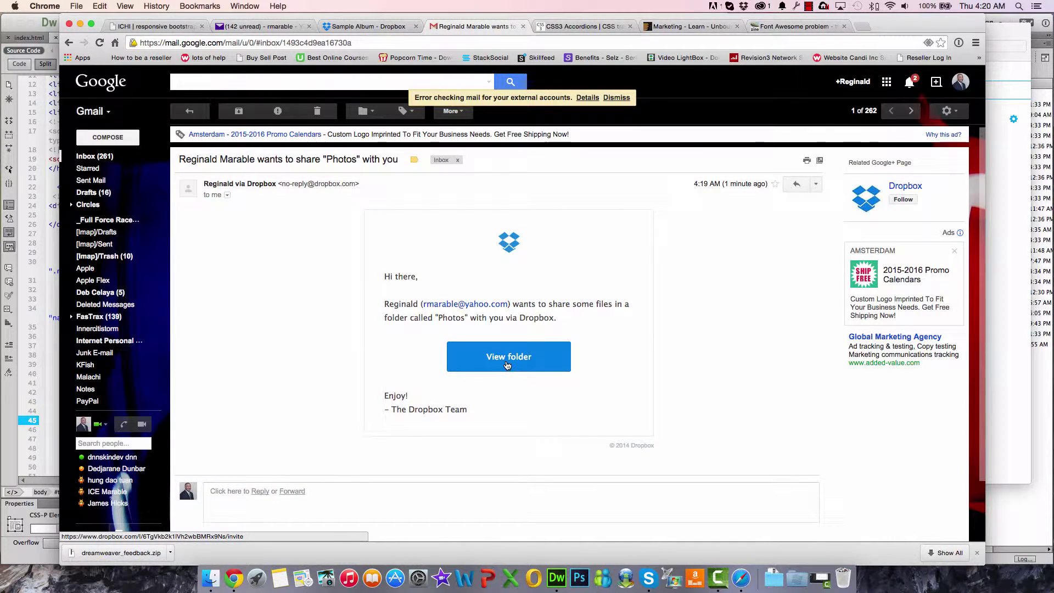
left_click(506, 366)
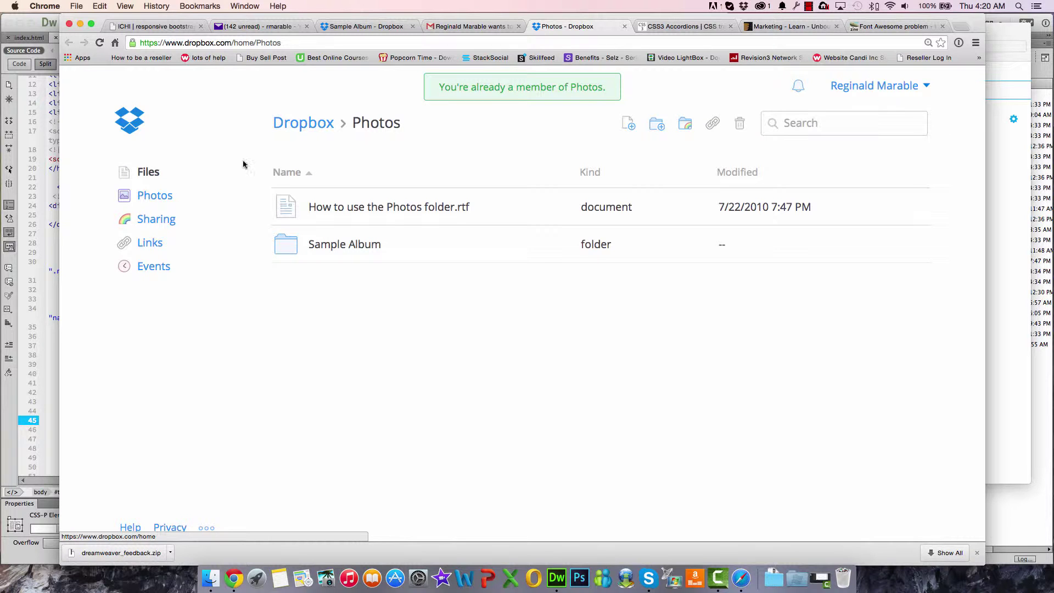
Open Dropbox's Sharing page and look through the list of shared folders
left_click(152, 223)
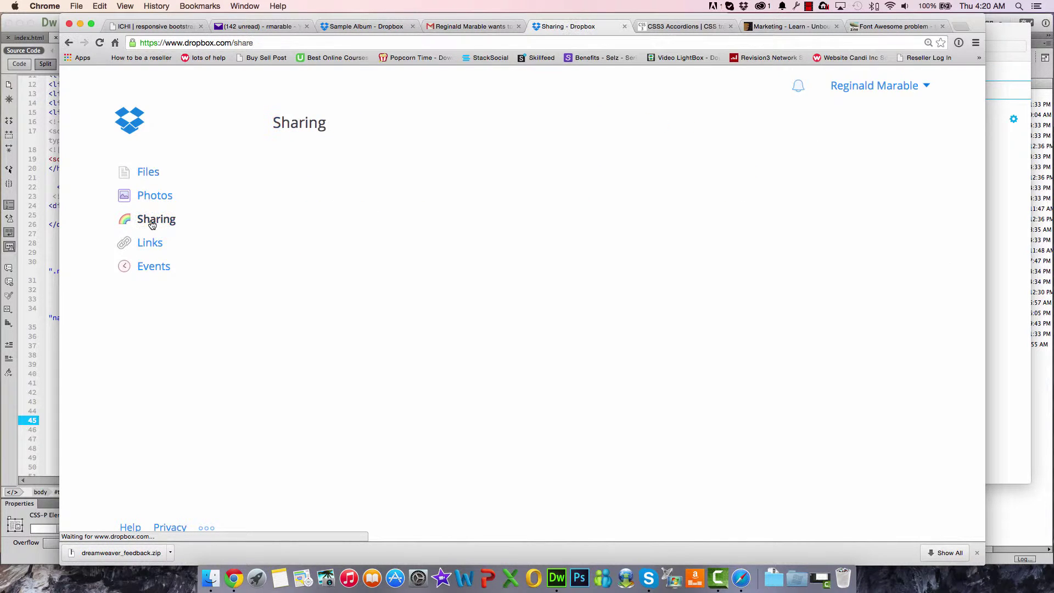
scroll(608, 351, "down", 1)
scroll(607, 347, "down", 5)
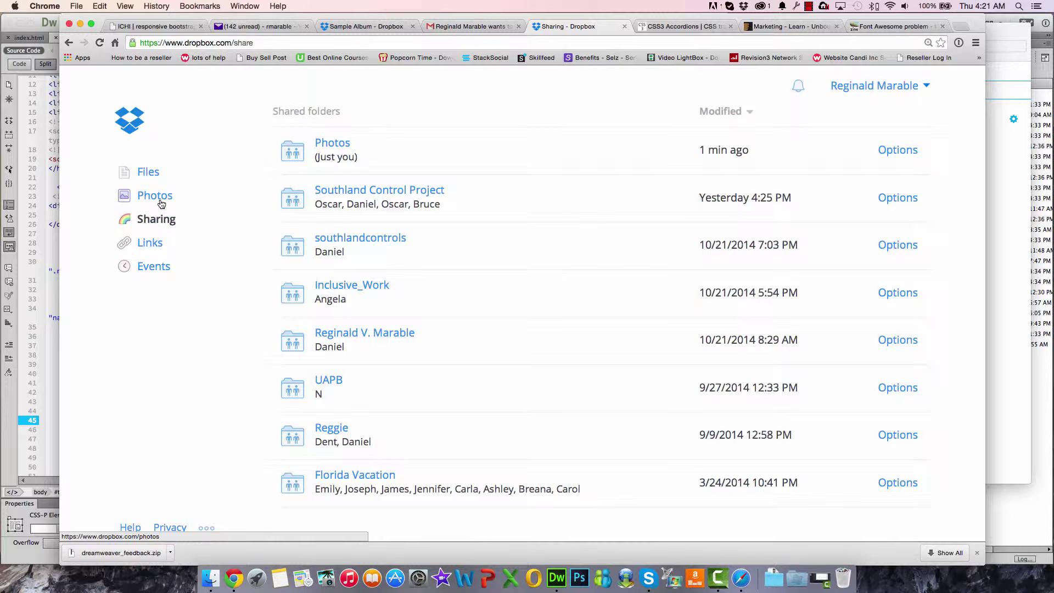
Open the Website Workflow folder from the Dropbox file list and look through its subfolders
left_click(149, 174)
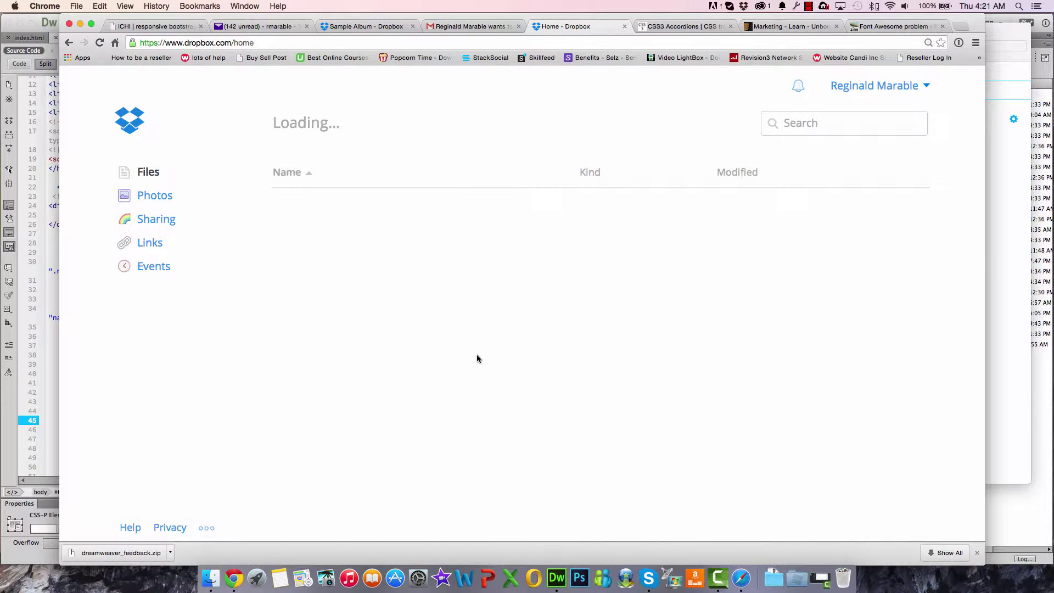
scroll(453, 380, "down", 3)
scroll(453, 383, "down", 7)
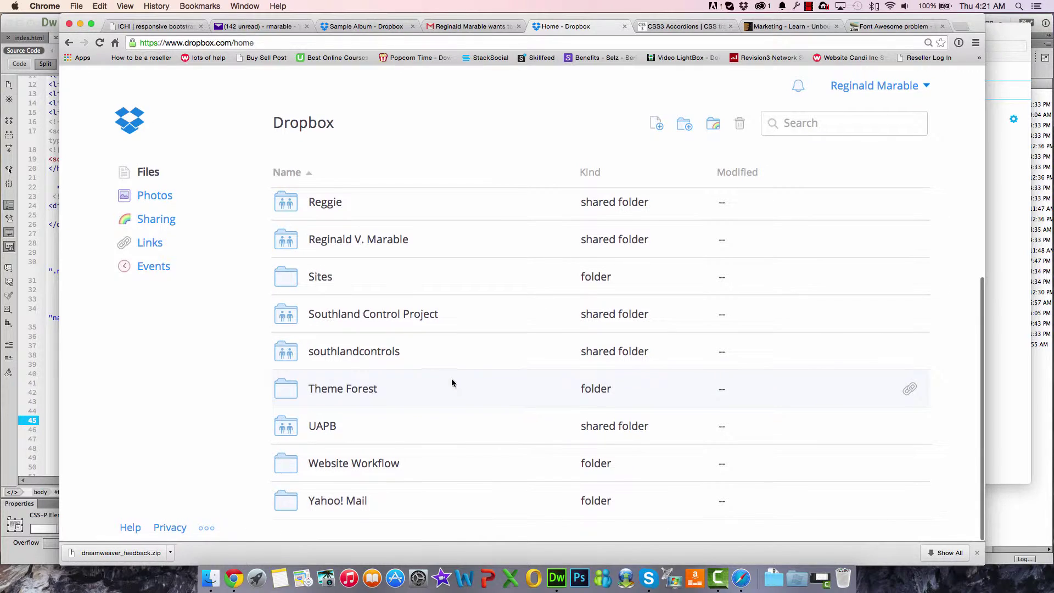
left_click(354, 463)
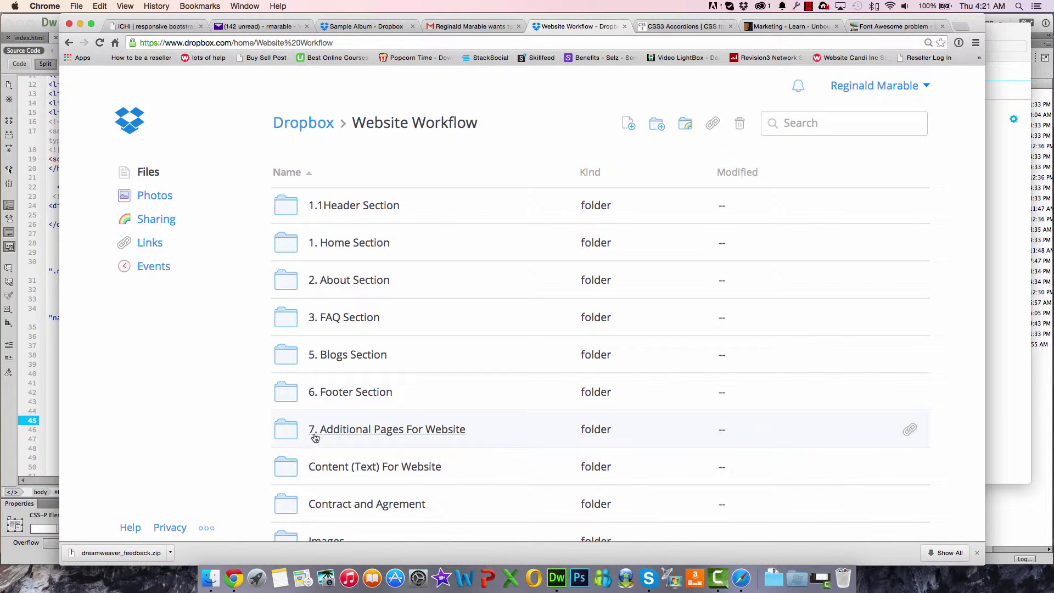
scroll(433, 450, "down", 3)
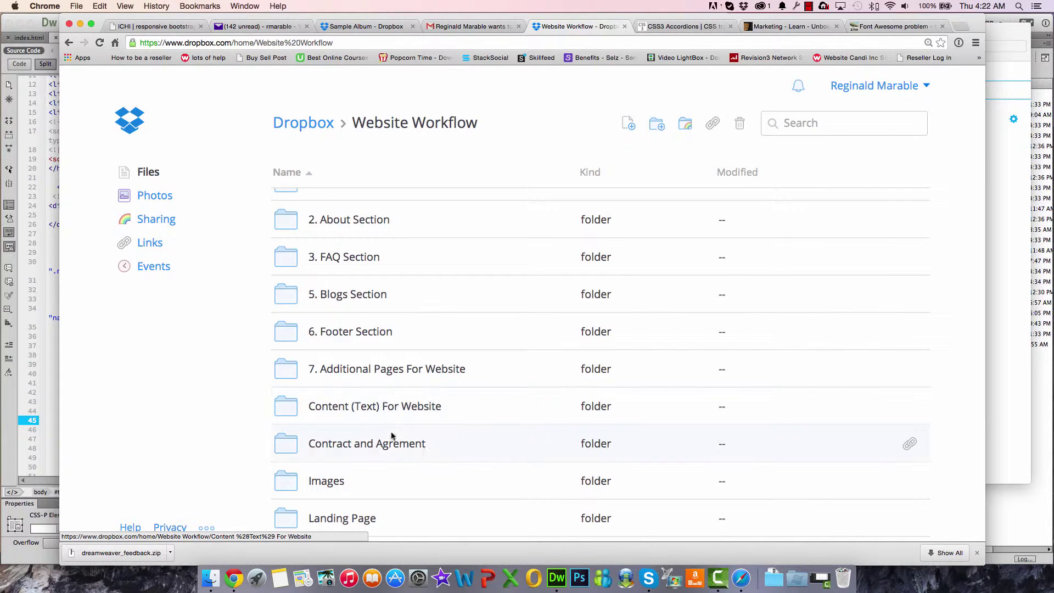
Open the Contract and Agrement folder, preview NEW_contract.docx, and close the preview
left_click(383, 446)
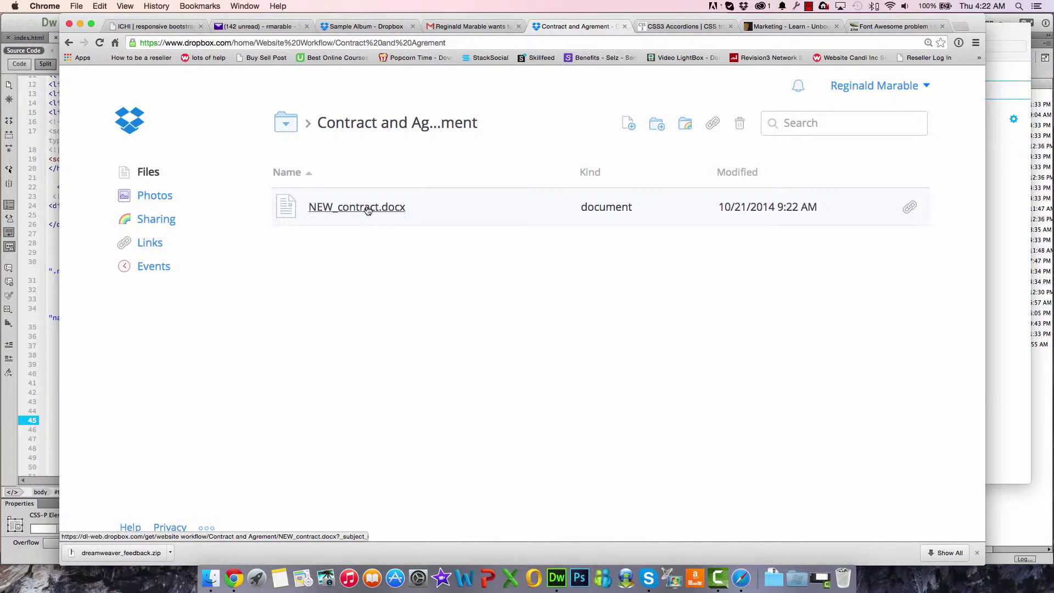
left_click(364, 214)
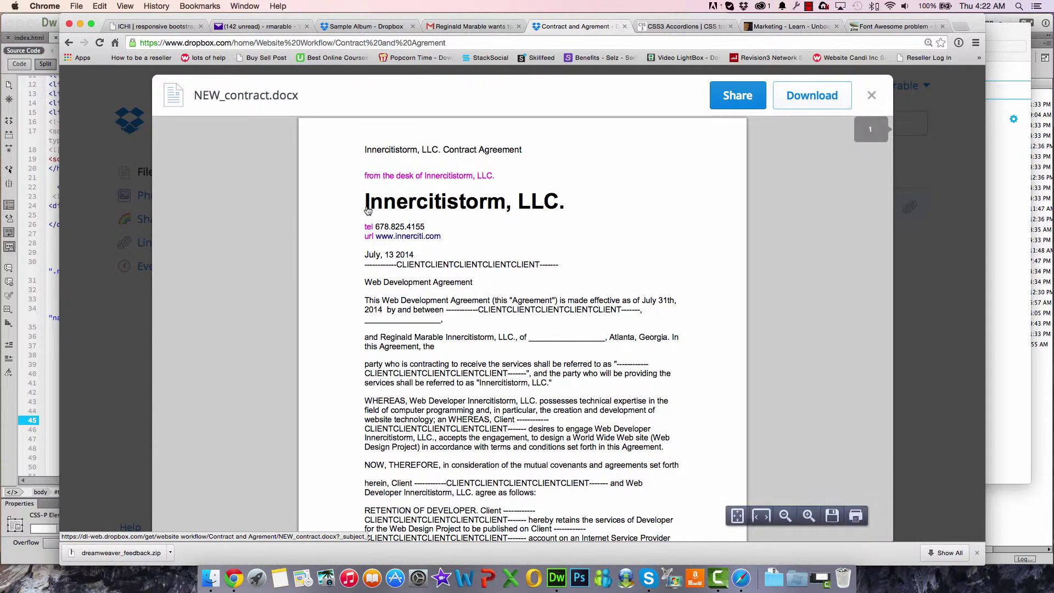
scroll(483, 297, "down", 1)
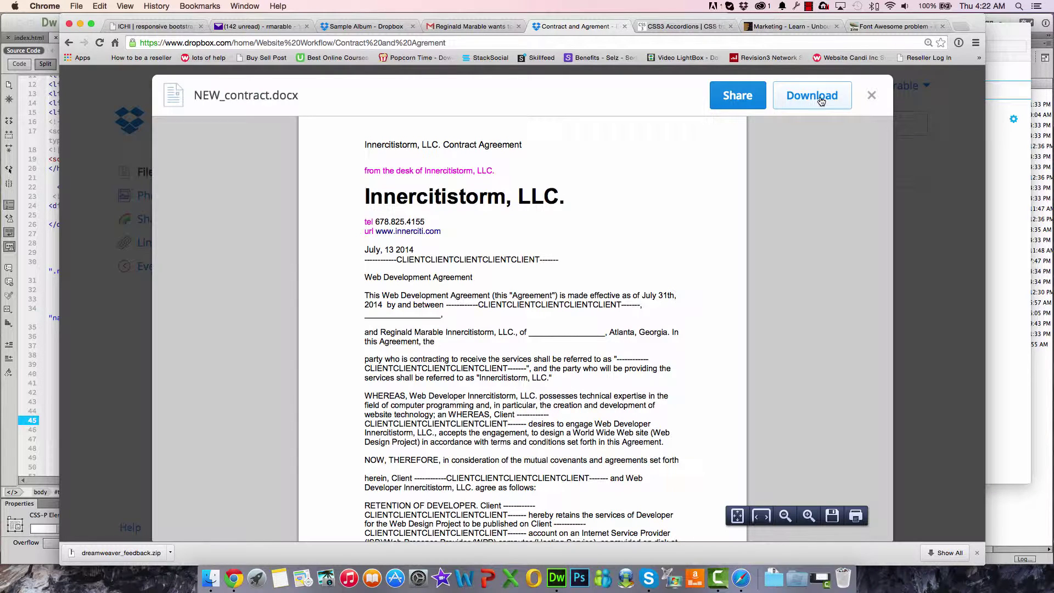
left_click(870, 98)
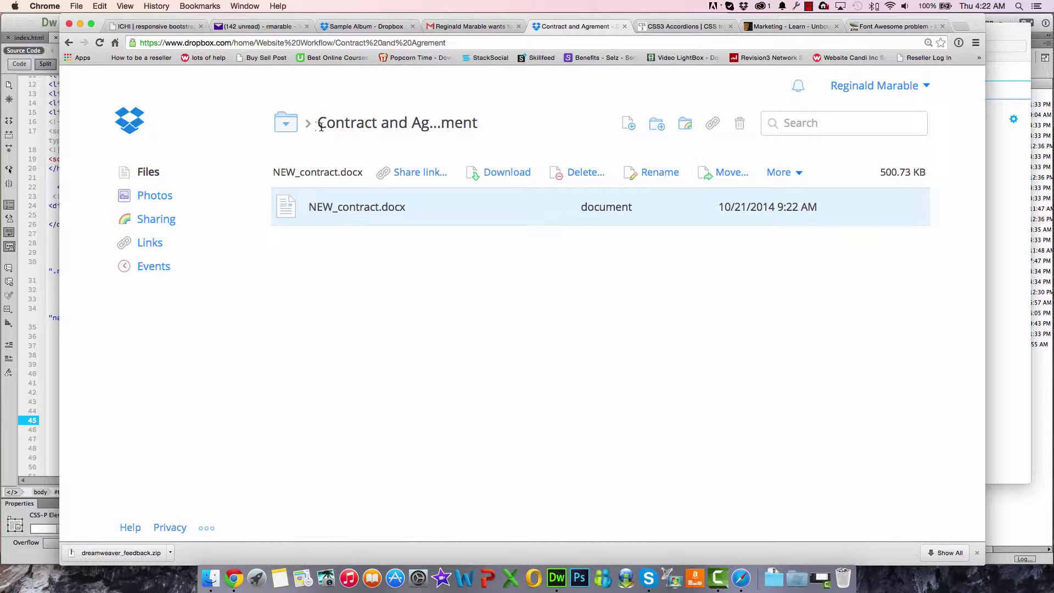
Return from the contract folder to its parent Website Workflow folder and look through the list
left_click_drag(471, 126, 315, 123)
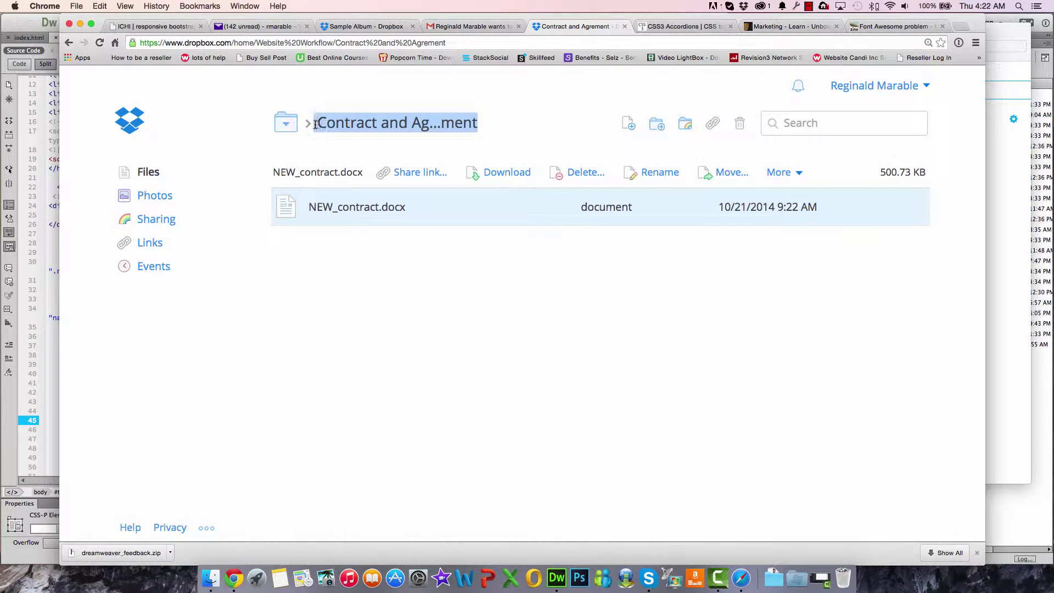
left_click(286, 131)
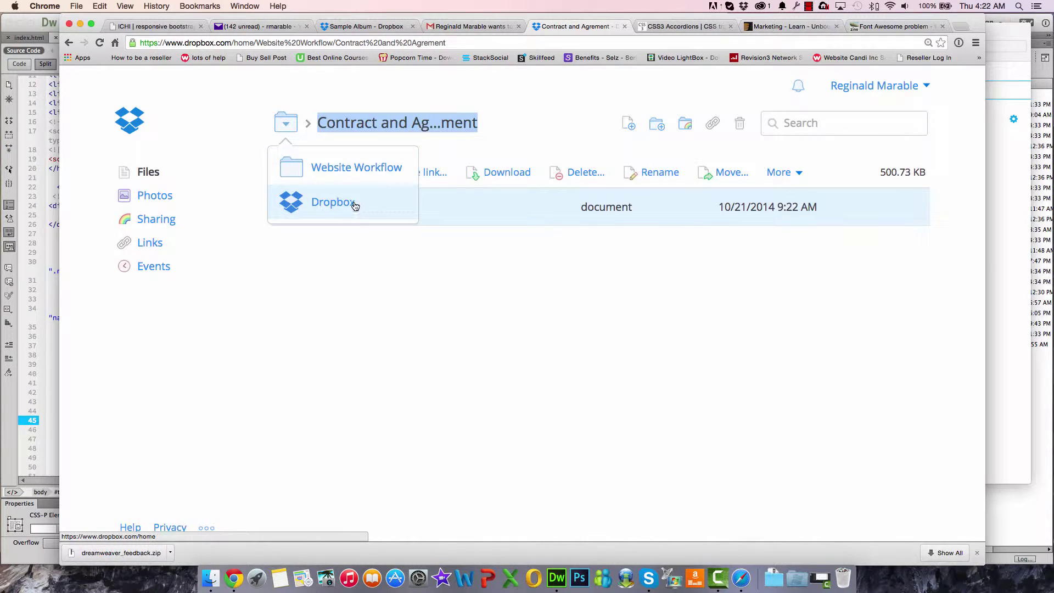
left_click(345, 173)
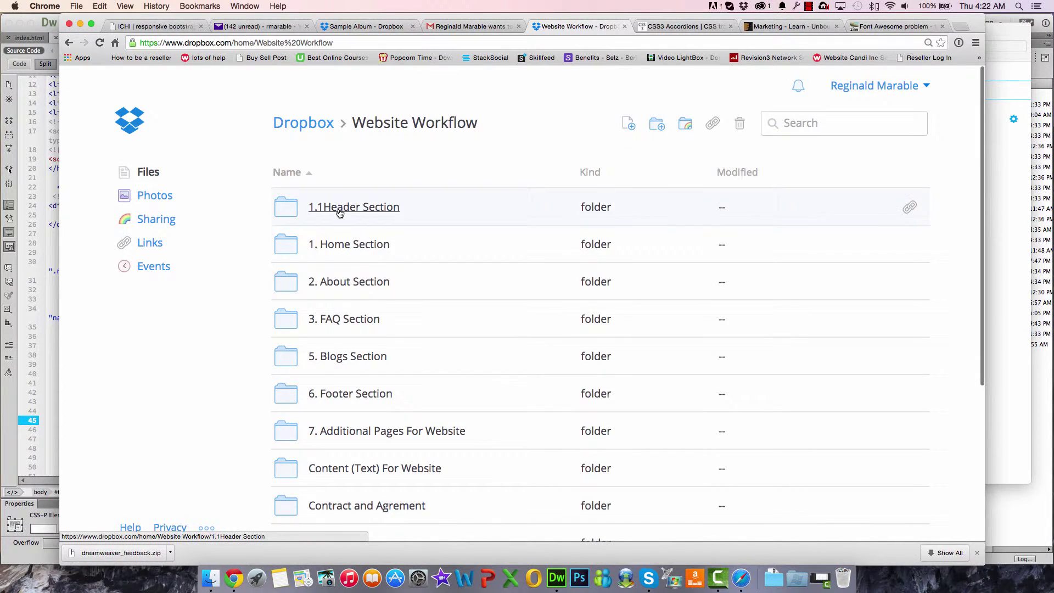
scroll(340, 213, "down", 1)
scroll(340, 213, "down", 3)
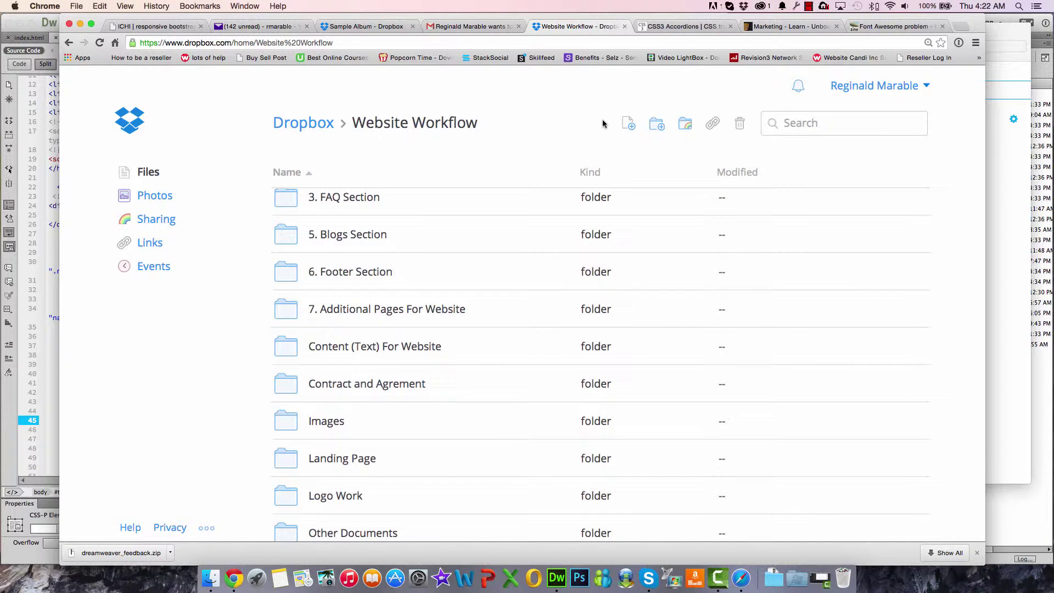
Check the account's storage usage and account options, then dismiss them
left_click(927, 91)
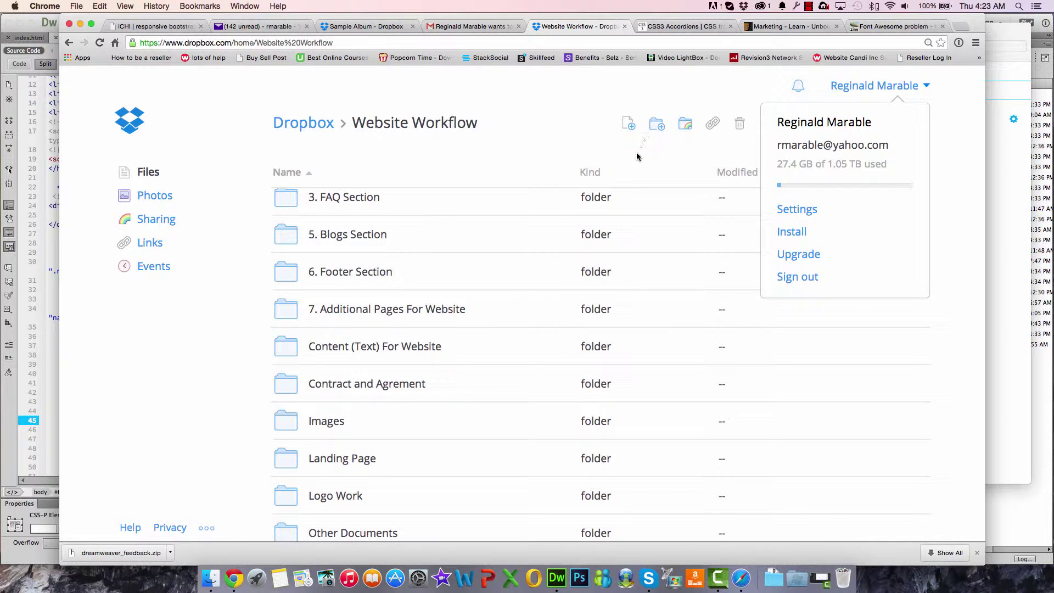
left_click(547, 140)
scroll(546, 139, "down", 1)
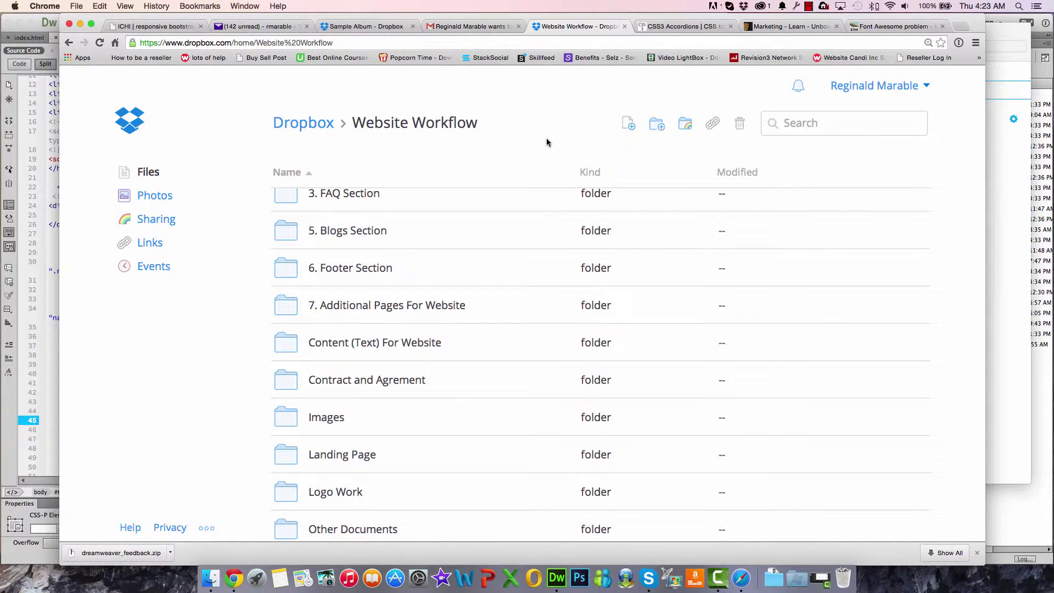
Review the recently changed files in the Dropbox desktop app and open the local Dropbox folder in Finder
left_click(744, 11)
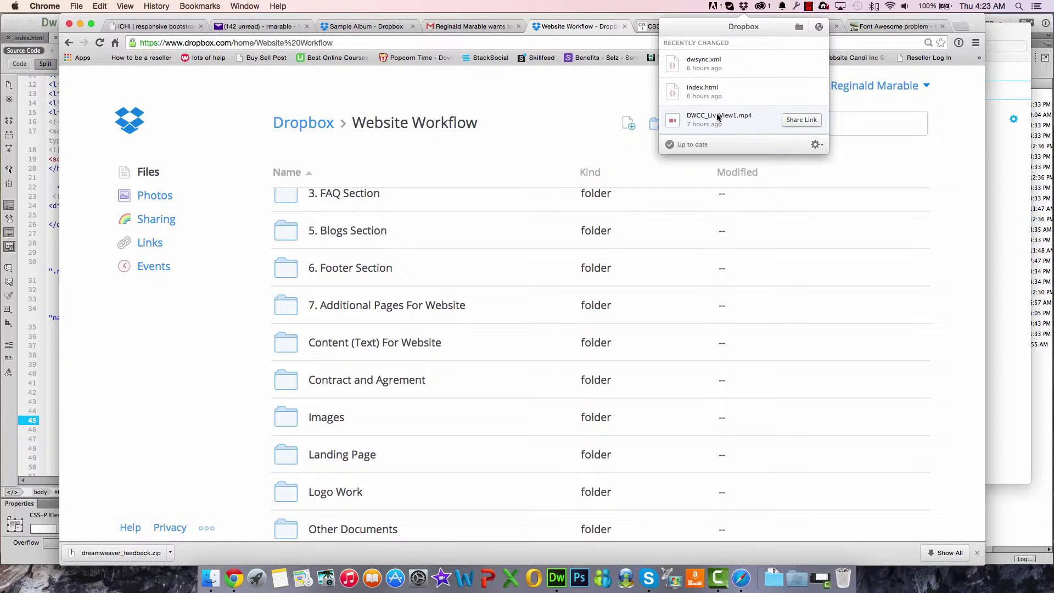
left_click(799, 28)
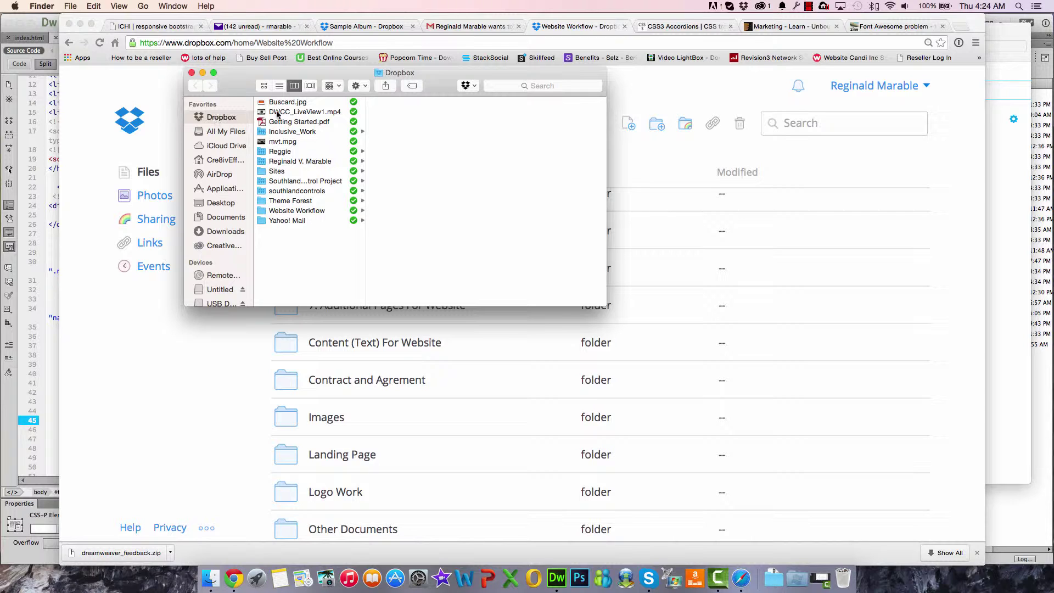
left_click(744, 7)
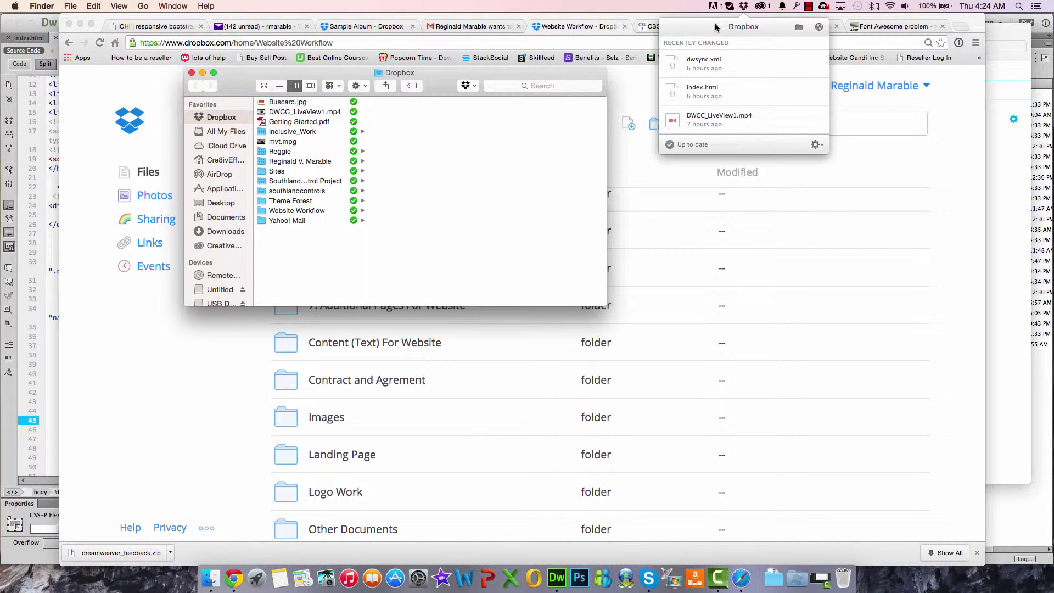
key("Escape")
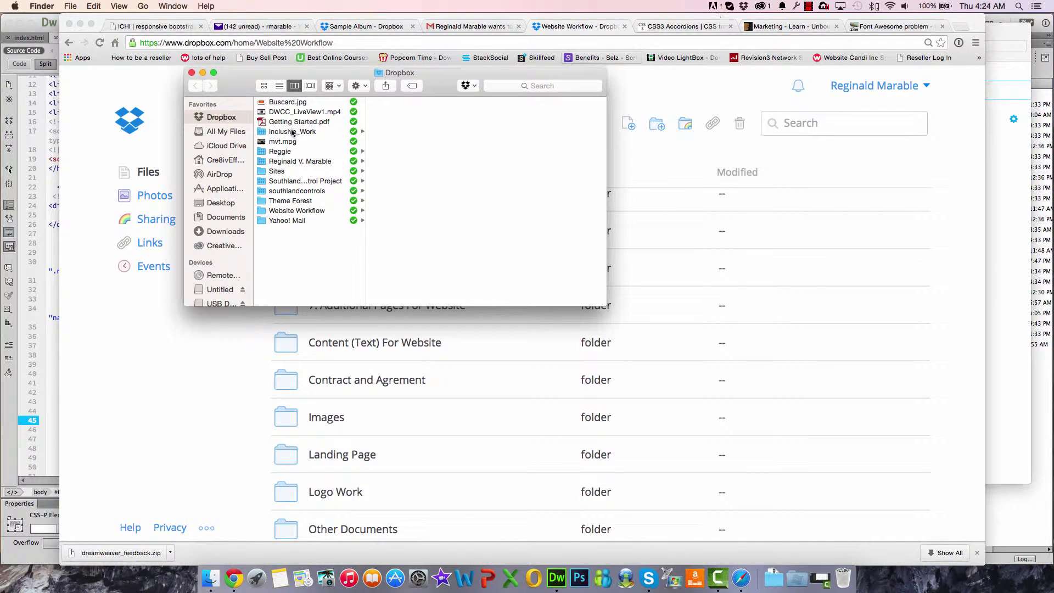
Move DWCC_LiveView1.mp4 from the local Dropbox folder to the Trash
left_click(294, 112)
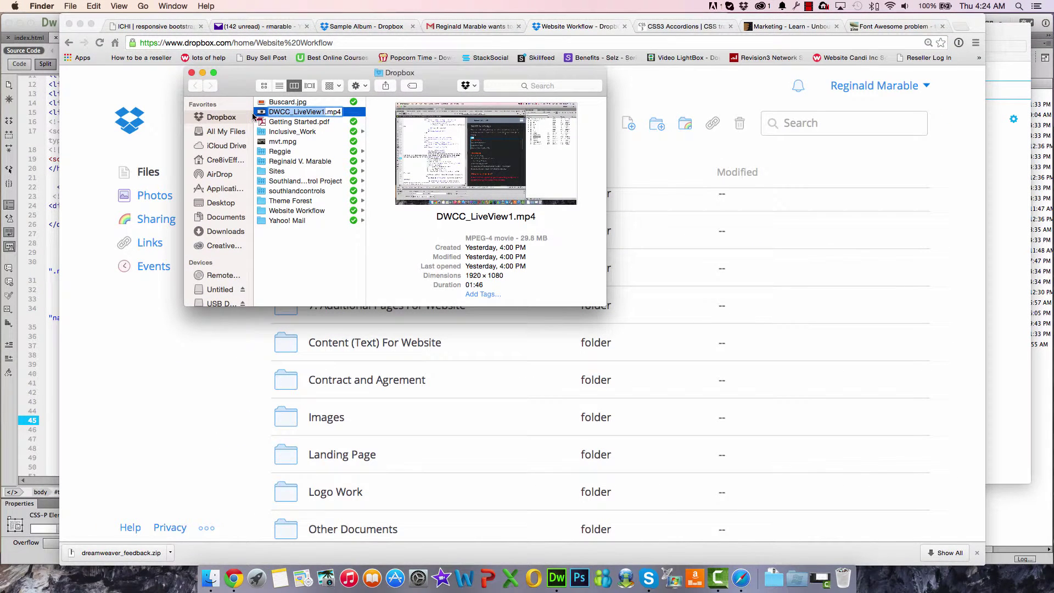
left_click(262, 113)
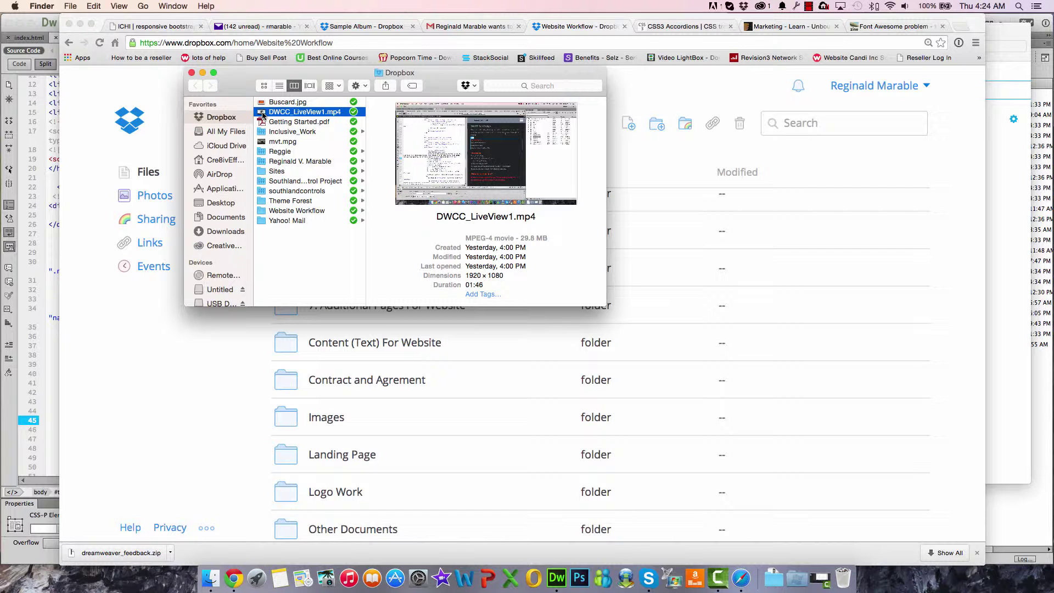
left_click_drag(263, 113, 848, 587)
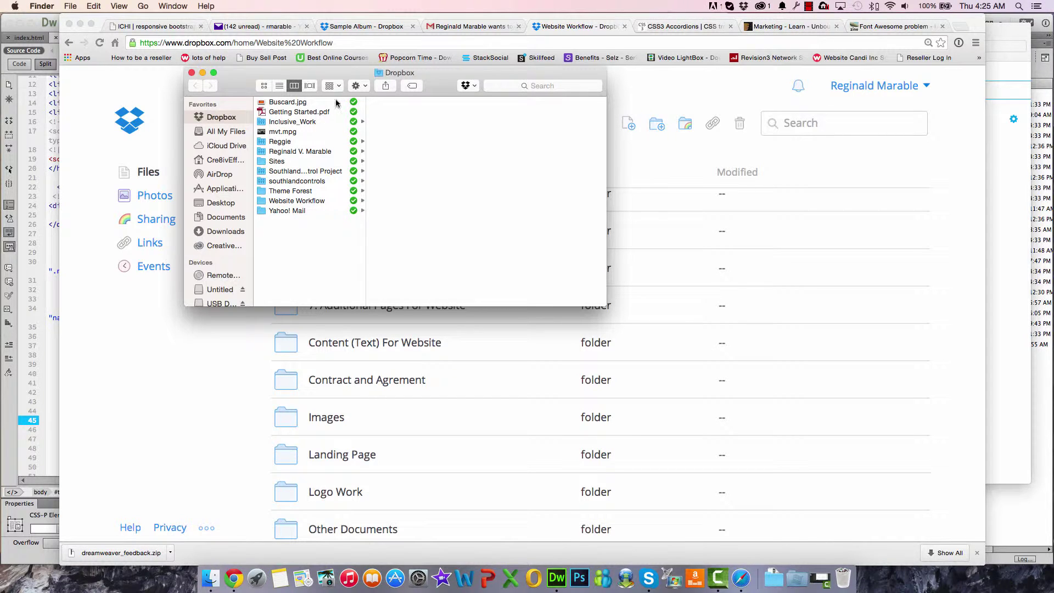
Look through the files in the Mac's Documents folder
left_click(208, 220)
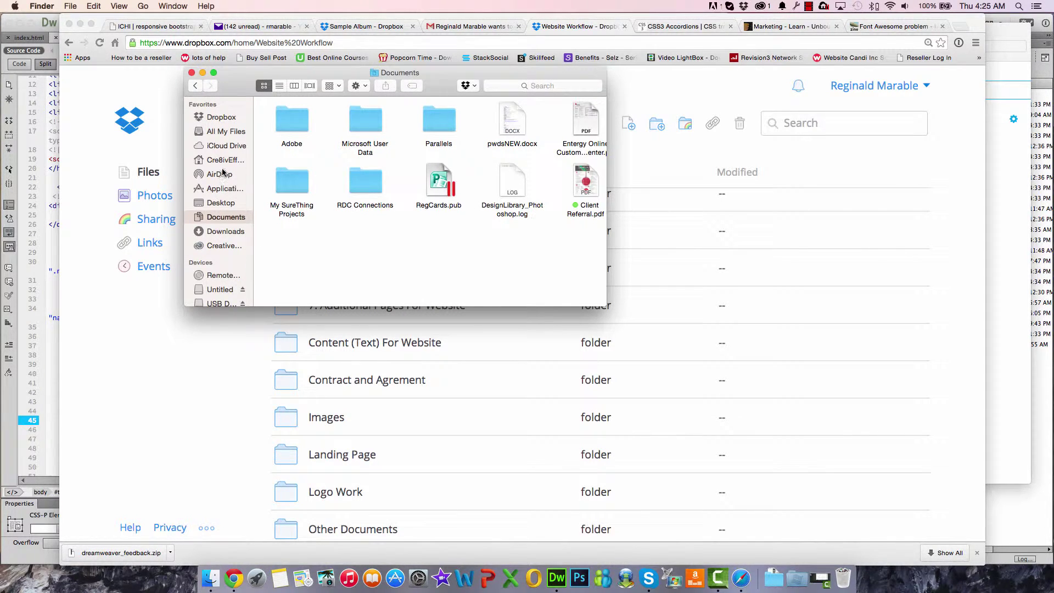
scroll(510, 269, "right", 2)
scroll(505, 266, "right", 3)
scroll(500, 261, "right", 6)
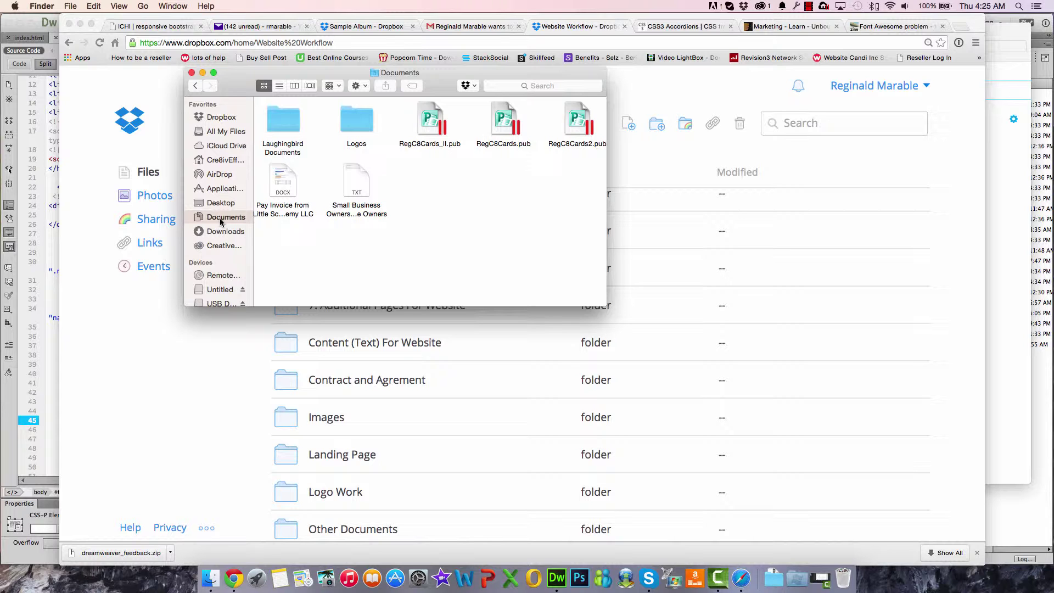
Copy the DWCC_LiveView1.cmproj file from the Movies folder inside the home folder
left_click(223, 160)
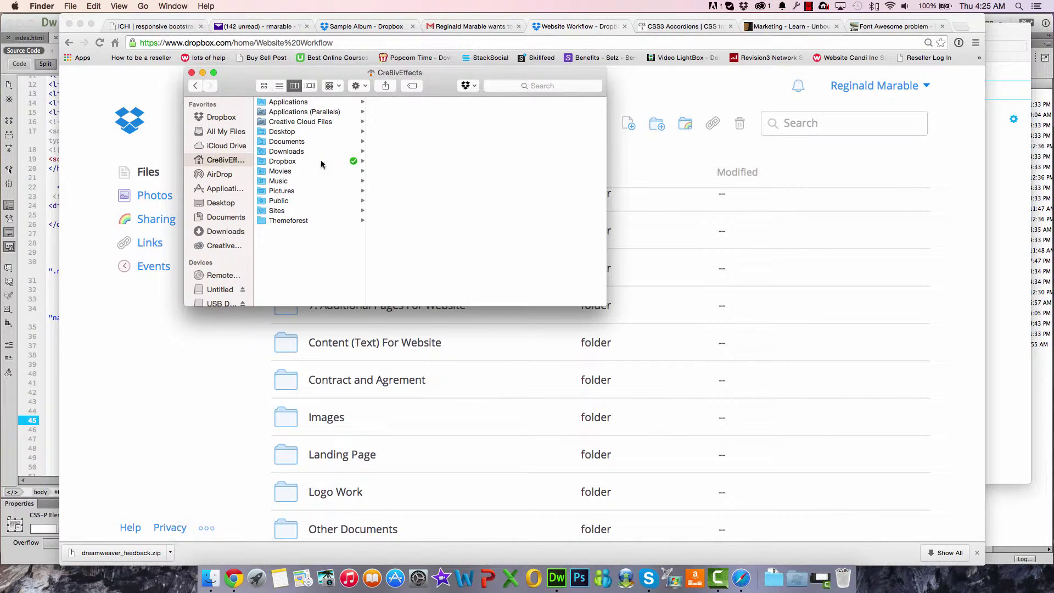
left_click(283, 170)
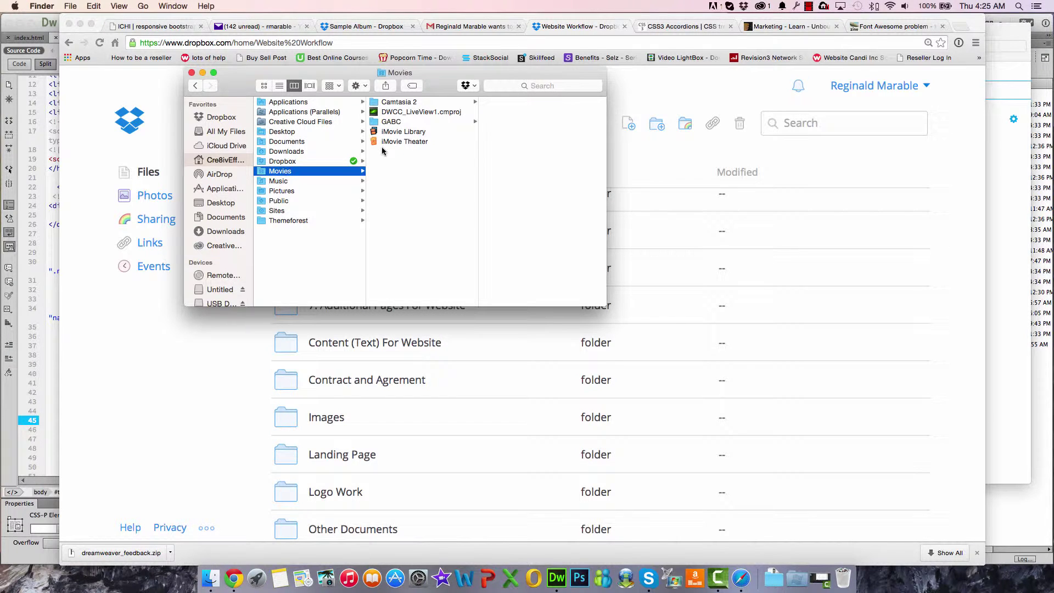
left_click(398, 112)
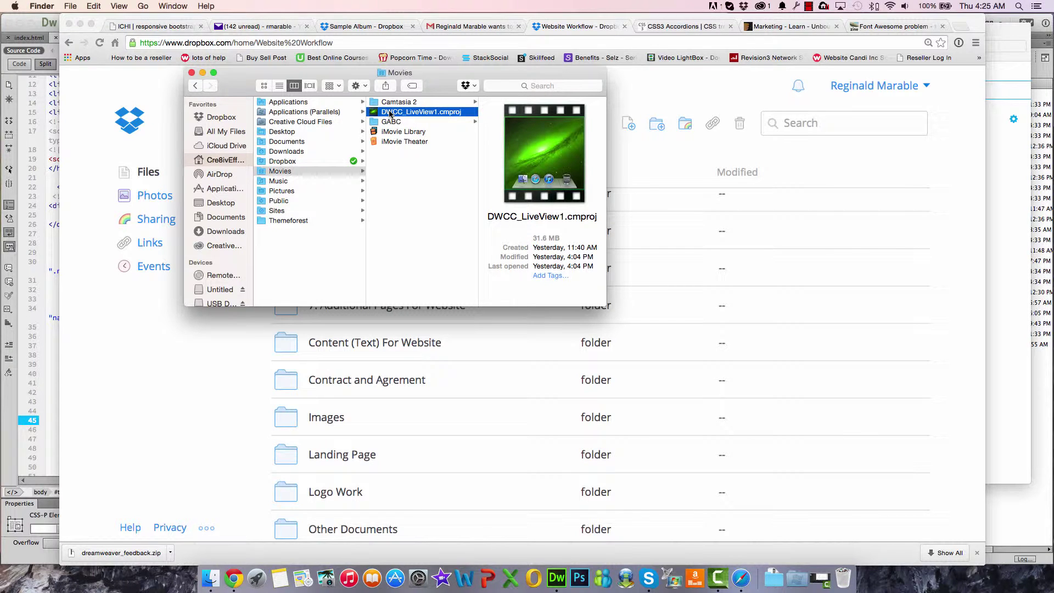
right_click(390, 114)
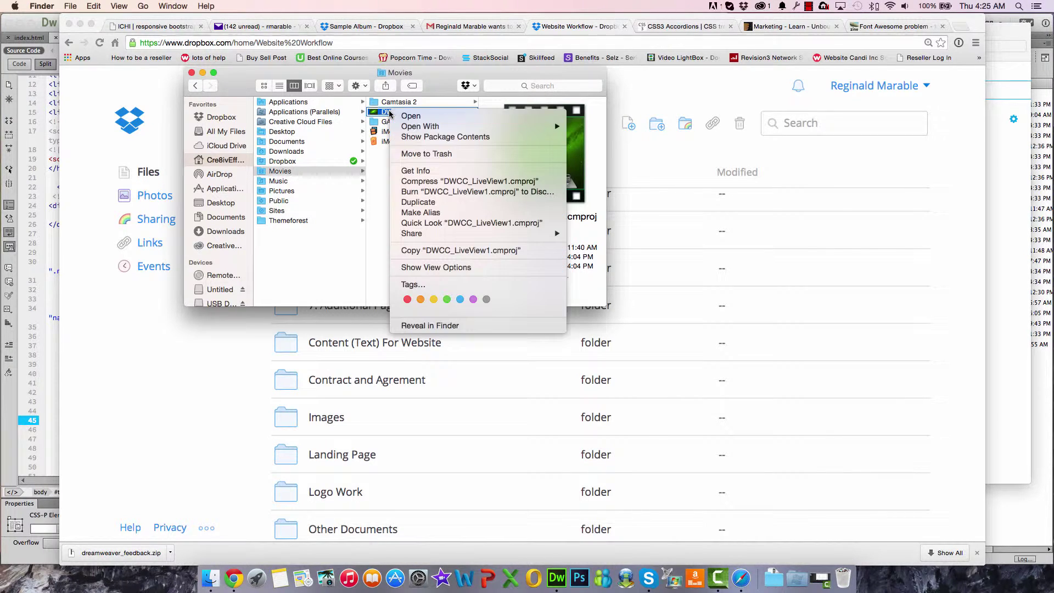
left_click(431, 251)
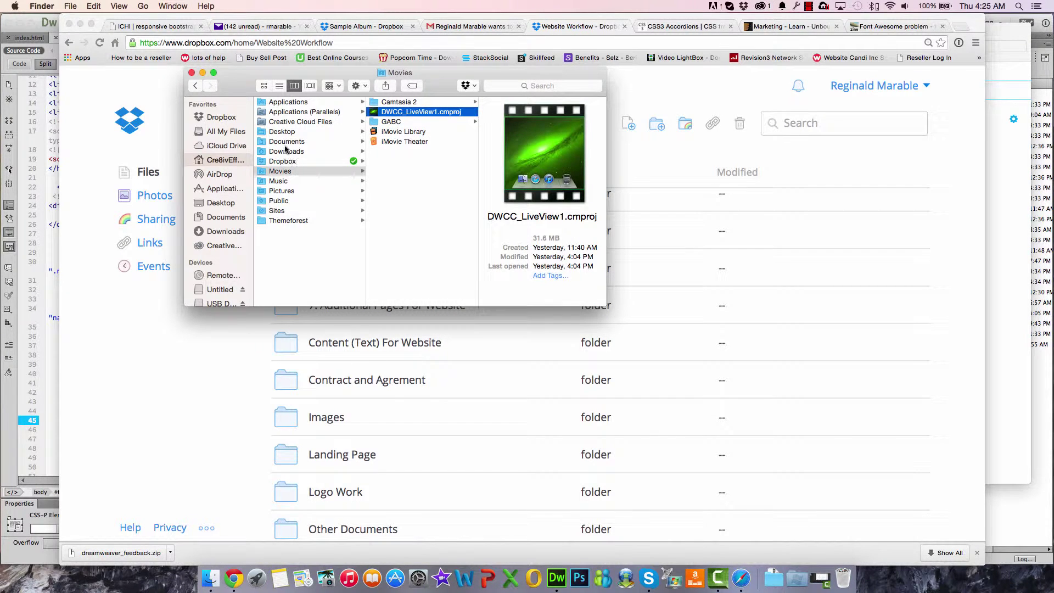
Paste the copied DWCC_LiveView1.cmproj into the local Dropbox folder
left_click(281, 161)
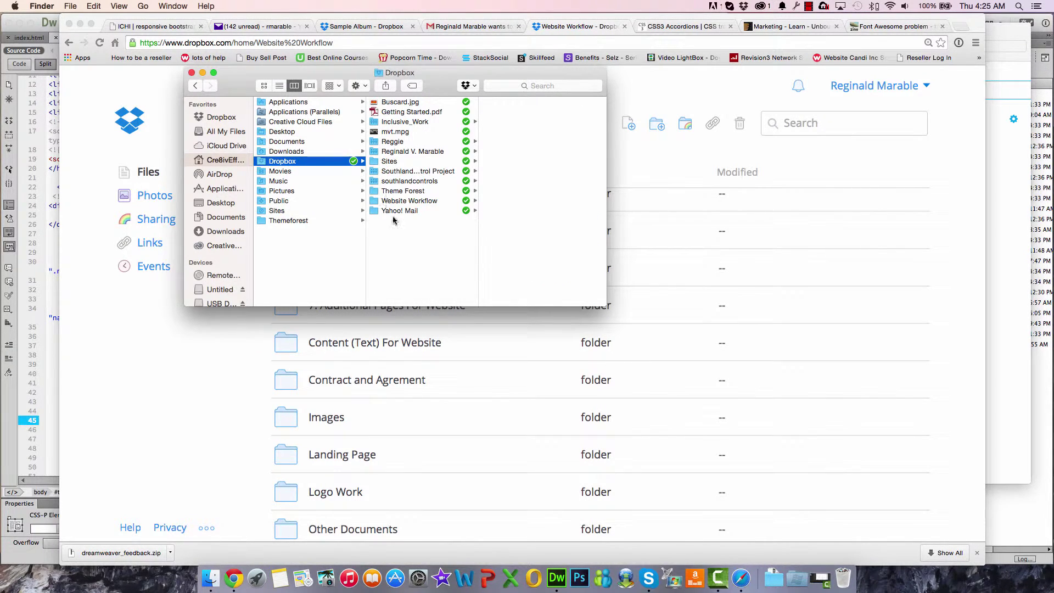
right_click(416, 251)
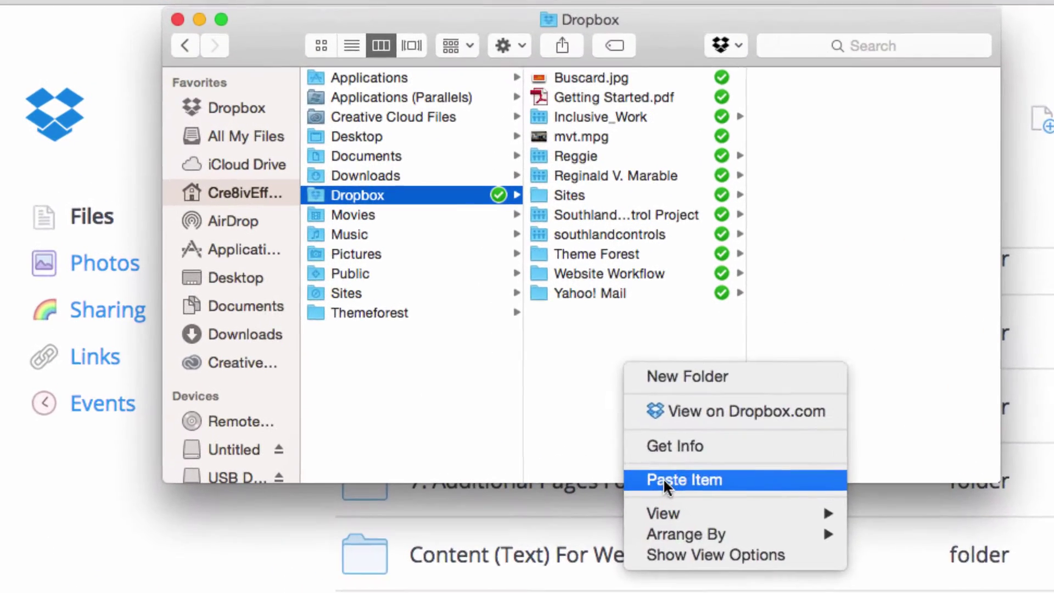
left_click(664, 481)
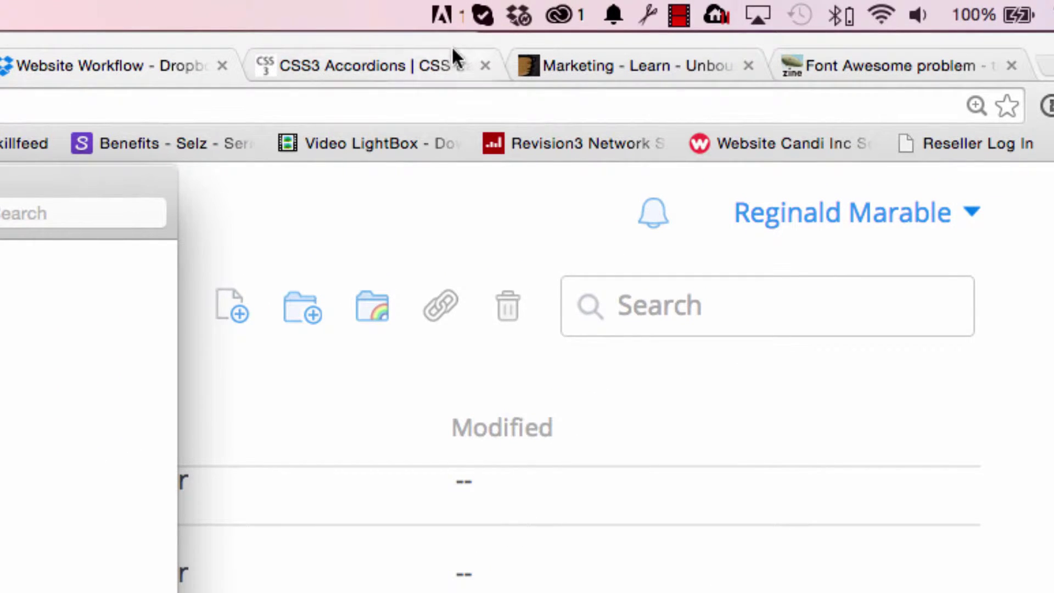
Check the upload's sync status and the settings options in the Dropbox desktop app, then close it
mouse_move(519, 24)
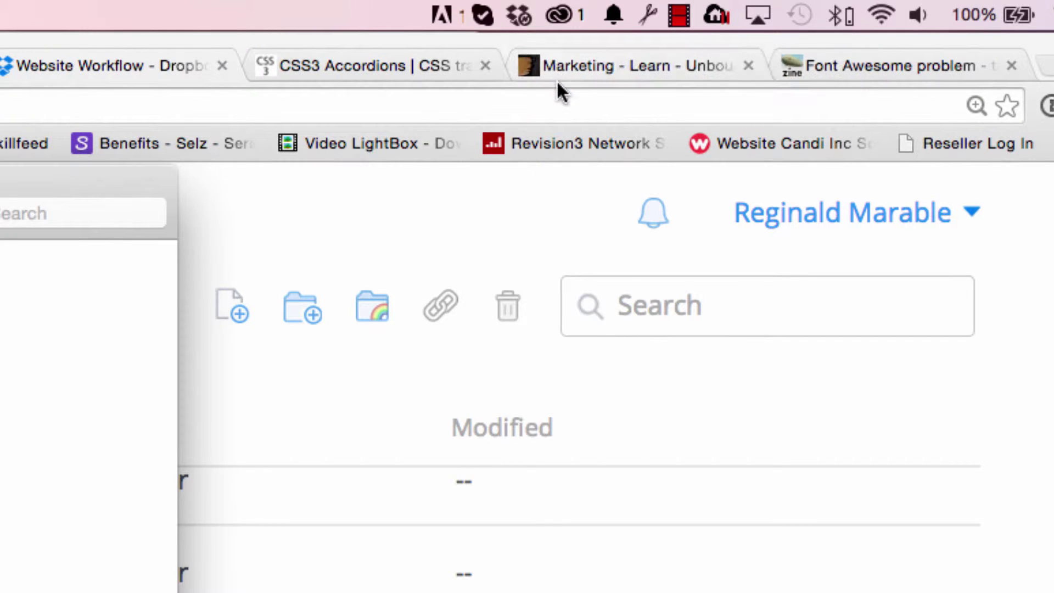
left_click(519, 14)
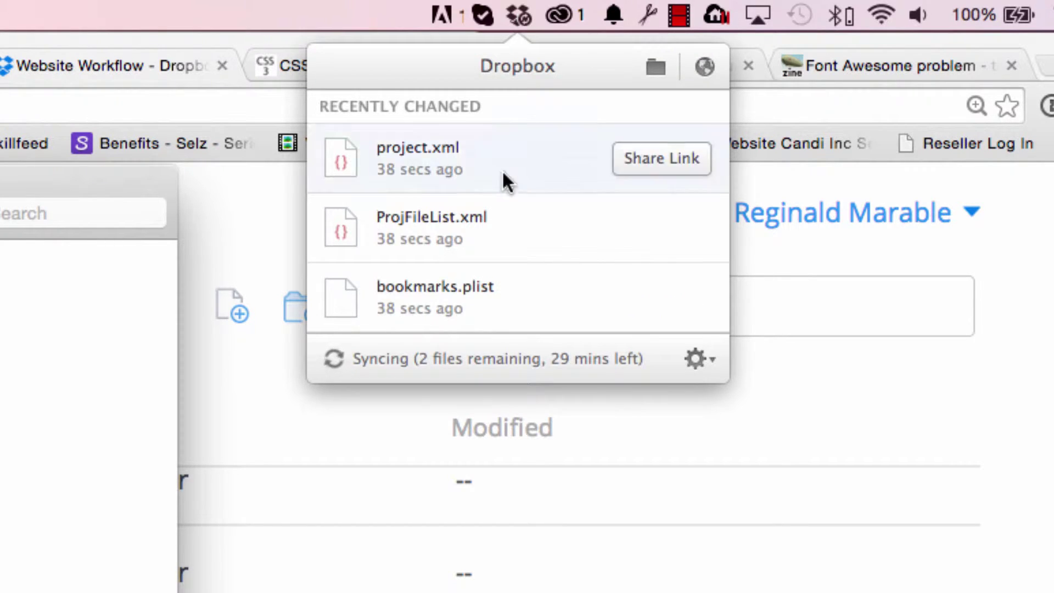
mouse_move(438, 378)
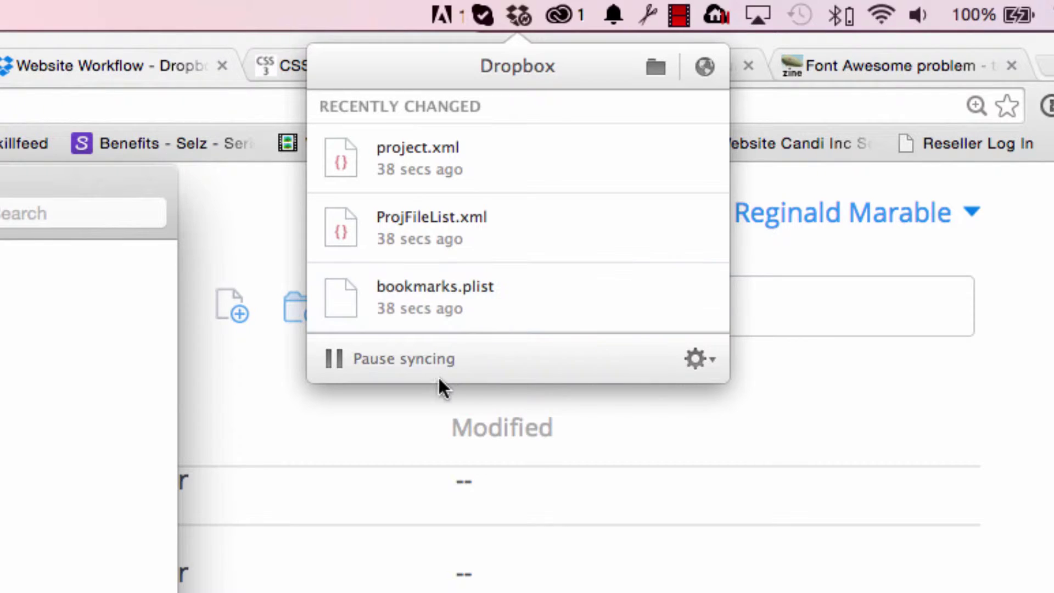
left_click(695, 364)
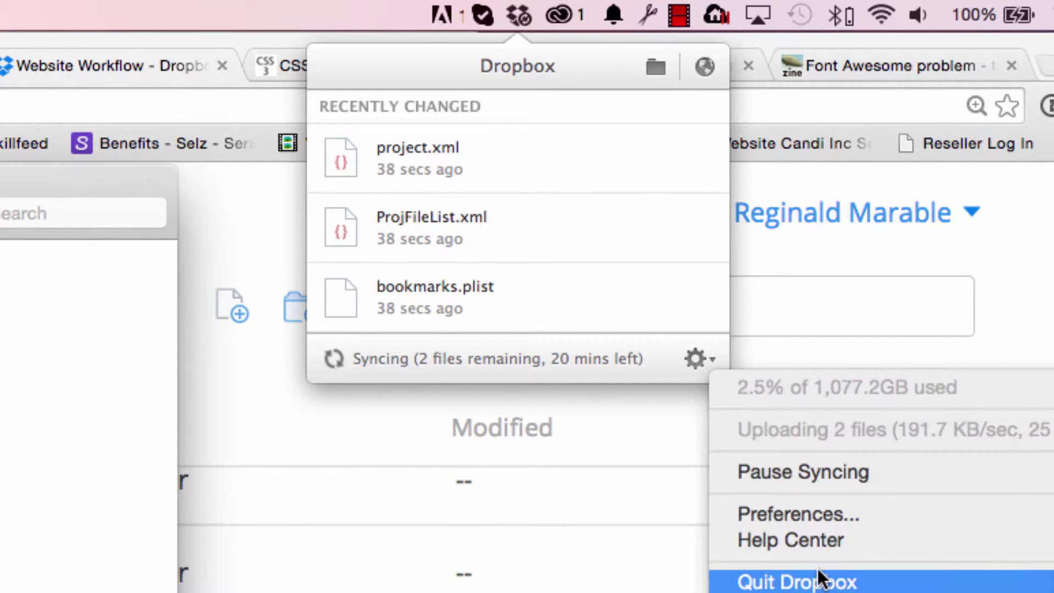
left_click(379, 6)
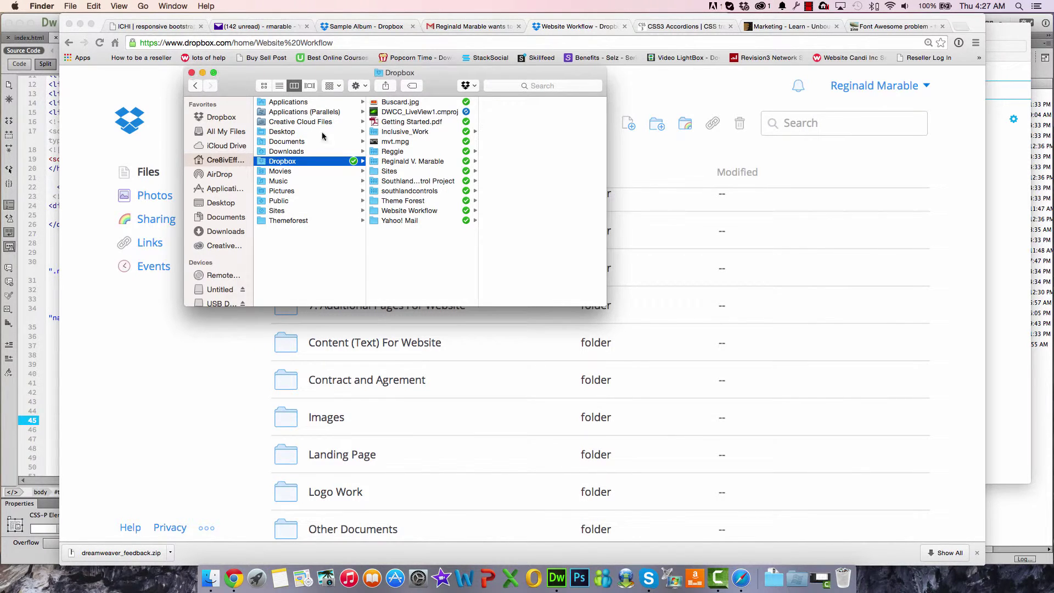
Open the site subfolder of Website Workflow inside the local Dropbox folder
left_click(395, 212)
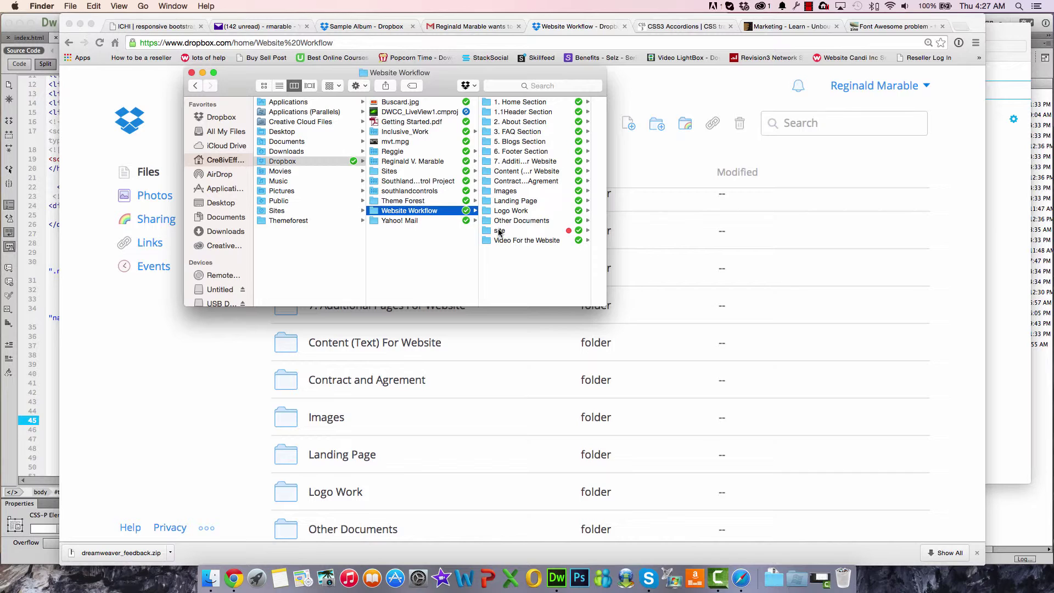
left_click(498, 230)
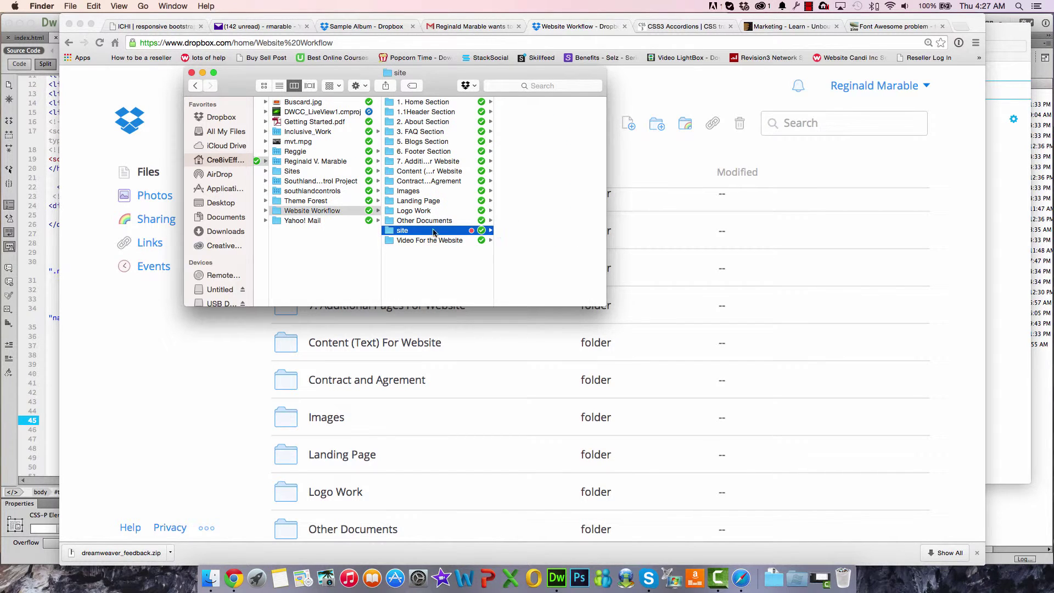